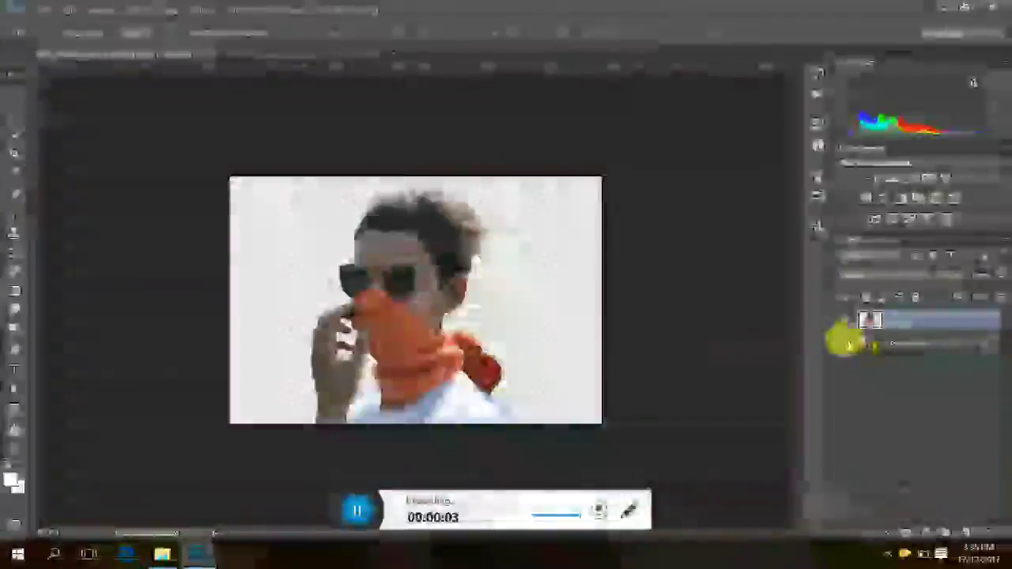
- Show the boy photo document with Layer 1 above the Background layer
{"action": "left_click", "coordinate": [845, 342]}
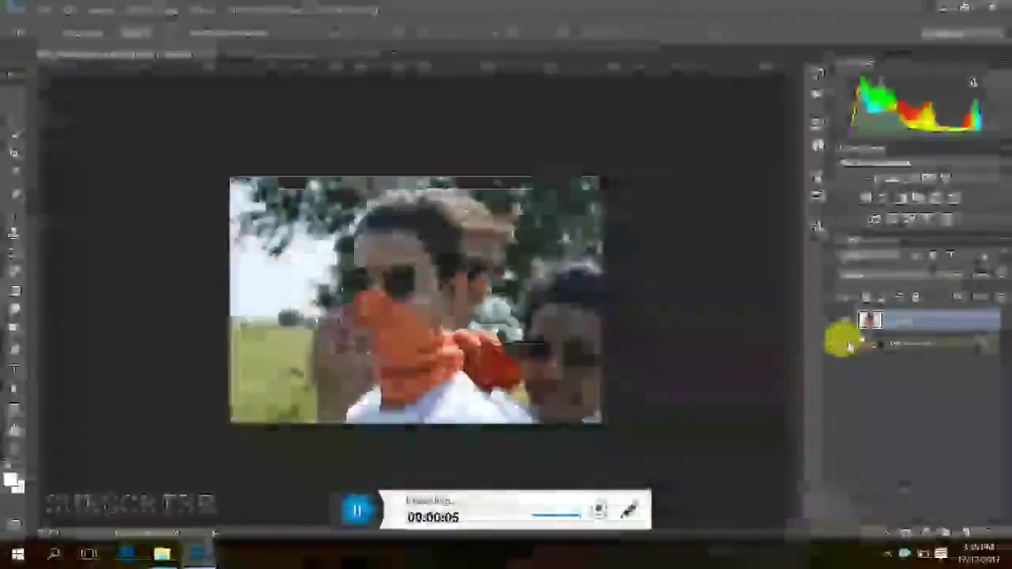
- Hide the original background and drag the cut-out boy into the Golden Gate Bridge photo
{"action": "left_click", "coordinate": [844, 341]}
{"action": "left_click", "coordinate": [844, 342]}
{"action": "left_click", "coordinate": [844, 341]}
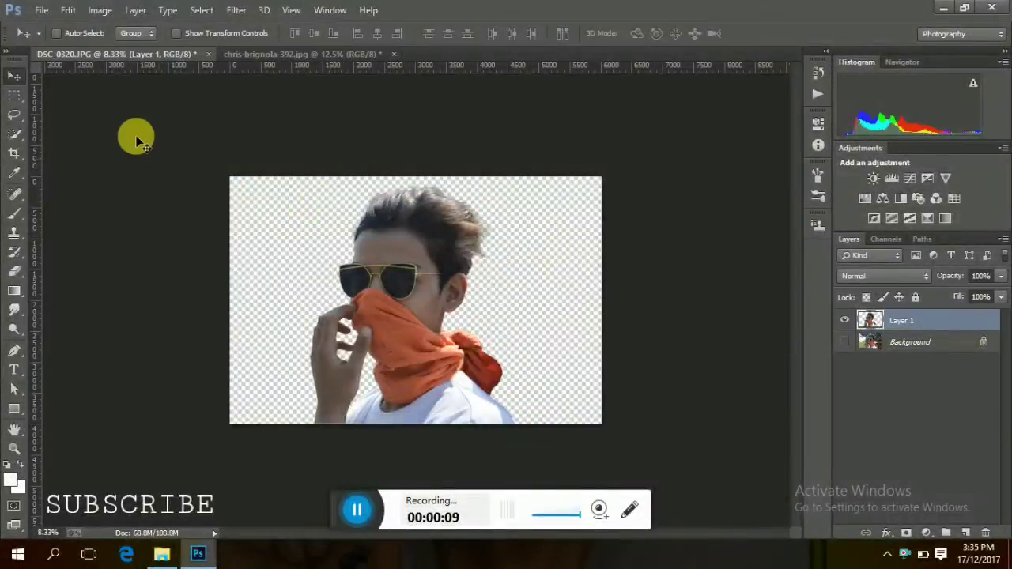
{"action": "left_click", "coordinate": [176, 33]}
{"action": "left_click_drag", "start_coordinate": [369, 203], "coordinate": [387, 295]}
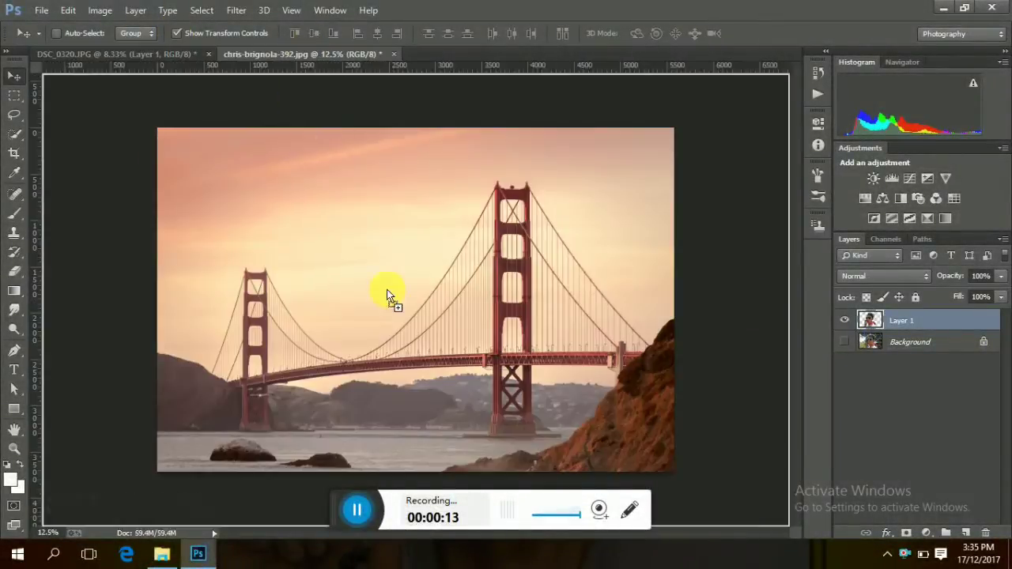
- Scale the boy to about 88%, nudge him into place, commit, and select Background
{"action": "left_click_drag", "start_coordinate": [295, 267], "coordinate": [342, 307]}
{"action": "left_click_drag", "start_coordinate": [429, 355], "coordinate": [391, 202]}
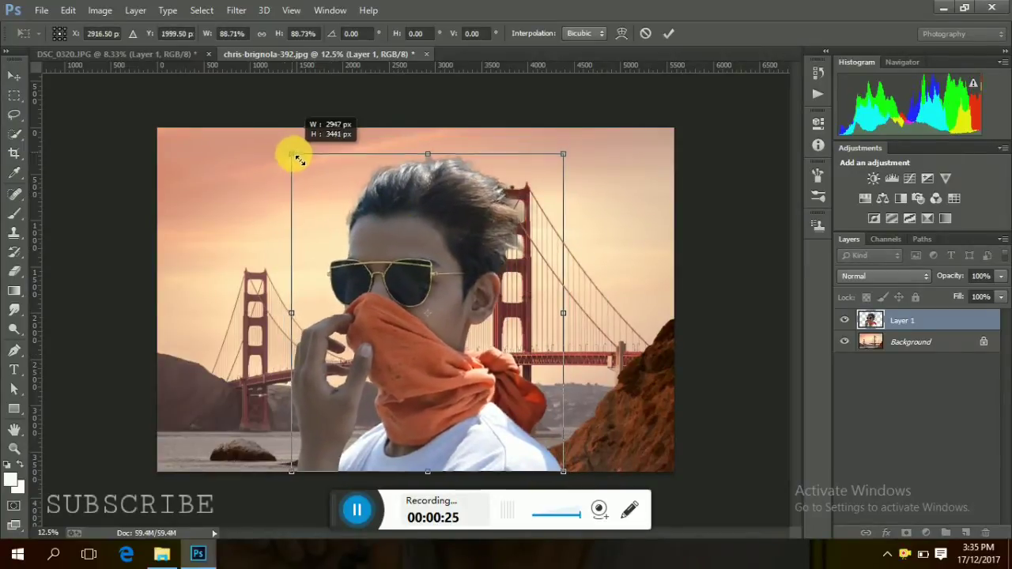
{"action": "left_click_drag", "start_coordinate": [289, 152], "coordinate": [294, 157]}
{"action": "left_click_drag", "start_coordinate": [400, 222], "coordinate": [395, 228]}
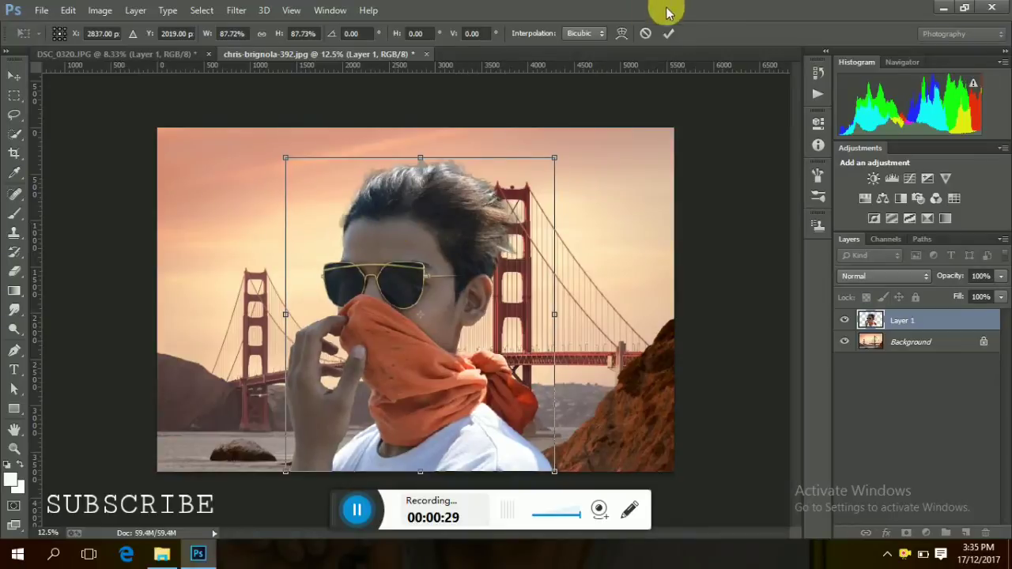
{"action": "left_click", "coordinate": [668, 33]}
{"action": "left_click", "coordinate": [913, 342]}
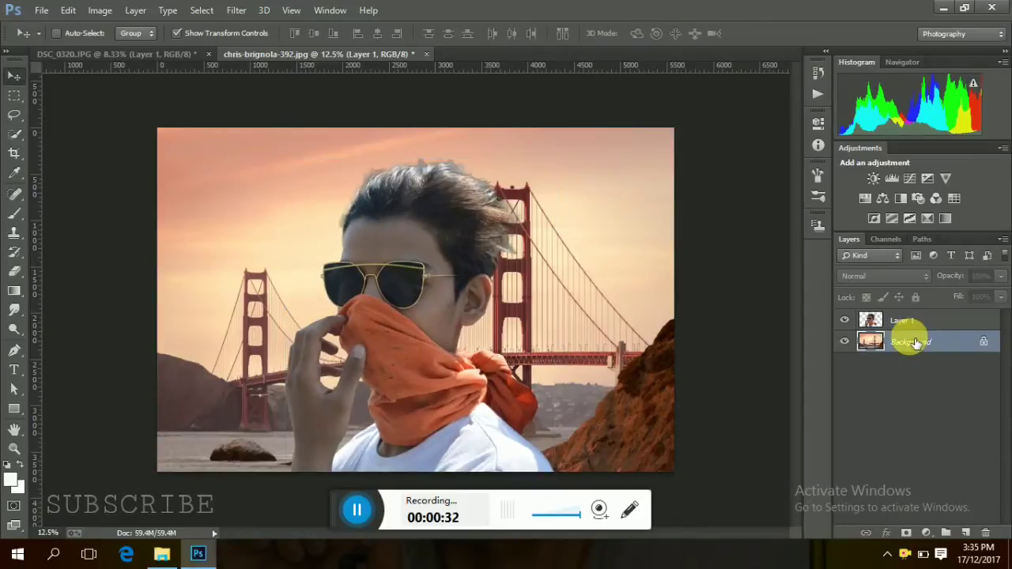
- Start a Tilt-Shift blur on the bridge background with the focus band moved lower
{"action": "left_click", "coordinate": [235, 11]}
{"action": "mouse_move", "coordinate": [244, 188]}
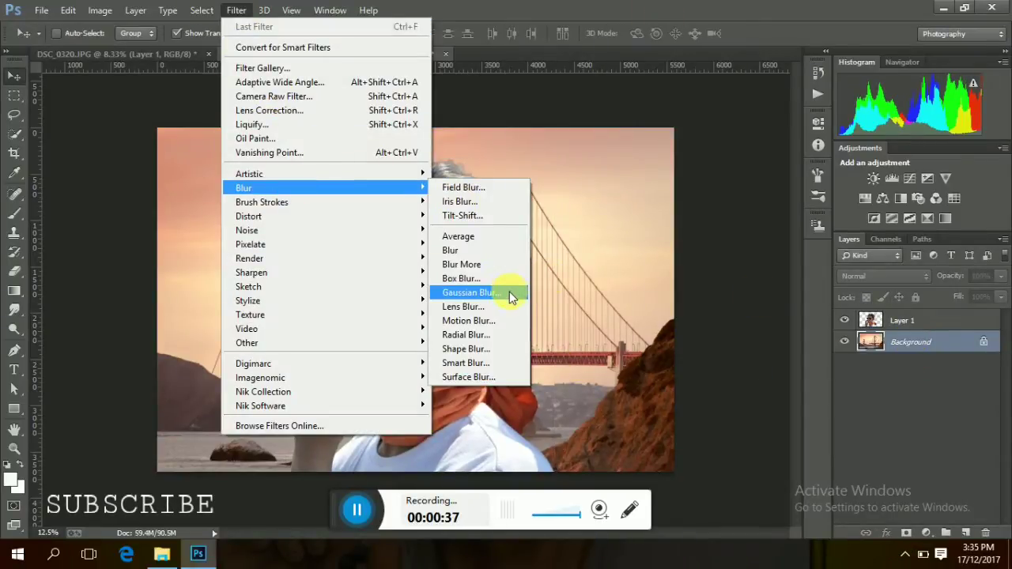
{"action": "left_click", "coordinate": [479, 218]}
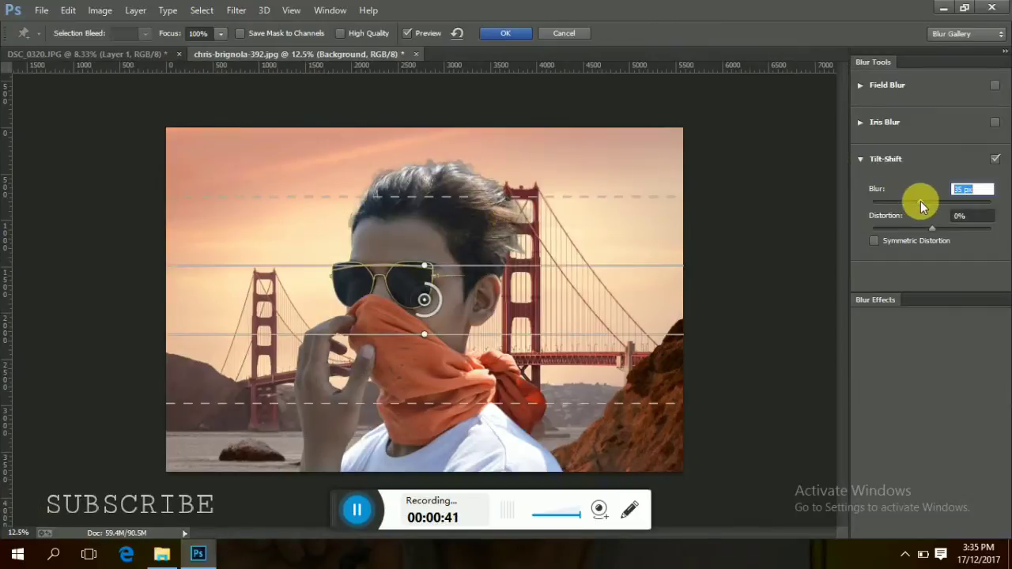
{"action": "mouse_move", "coordinate": [457, 300]}
{"action": "left_mouse_down"}
{"action": "mouse_move", "coordinate": [477, 417]}
{"action": "mouse_move", "coordinate": [485, 563]}
{"action": "left_mouse_up"}
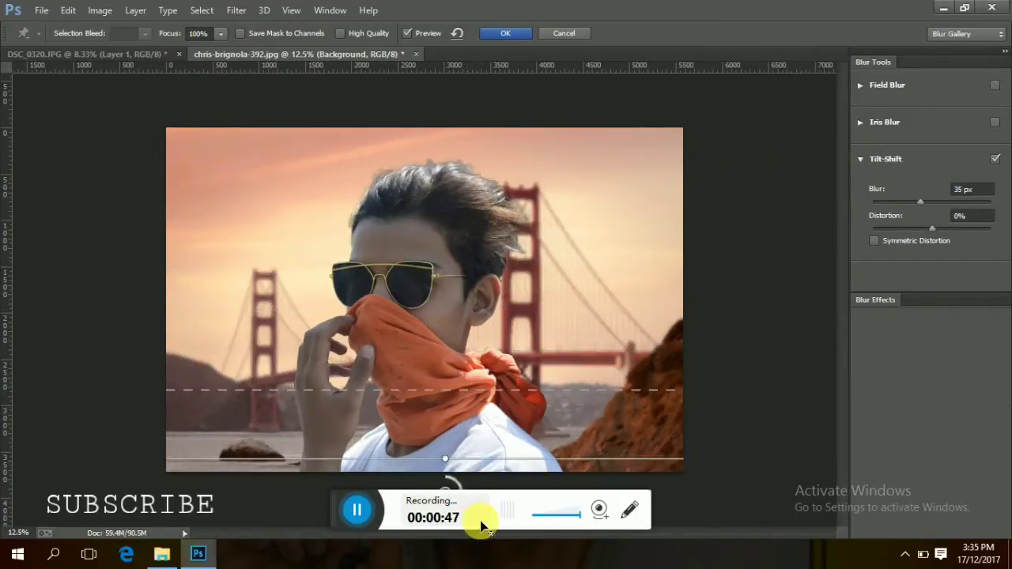
{"action": "left_click", "coordinate": [937, 202]}
- Add 35% Light Bokeh, narrow the Light Range, settle Blur at about 92 px, and apply
{"action": "left_click", "coordinate": [874, 300]}
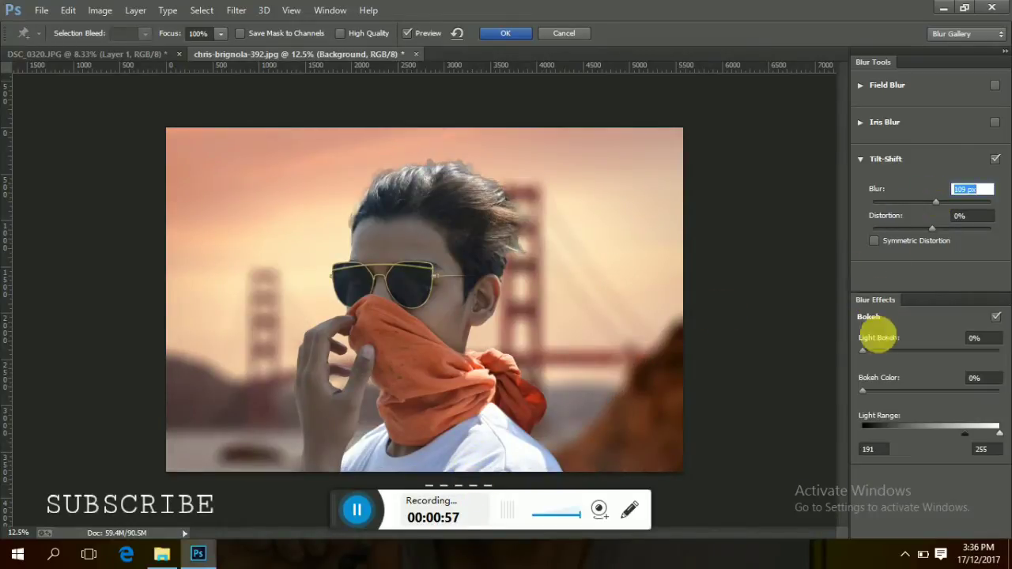
{"action": "left_click_drag", "start_coordinate": [893, 354], "coordinate": [899, 350]}
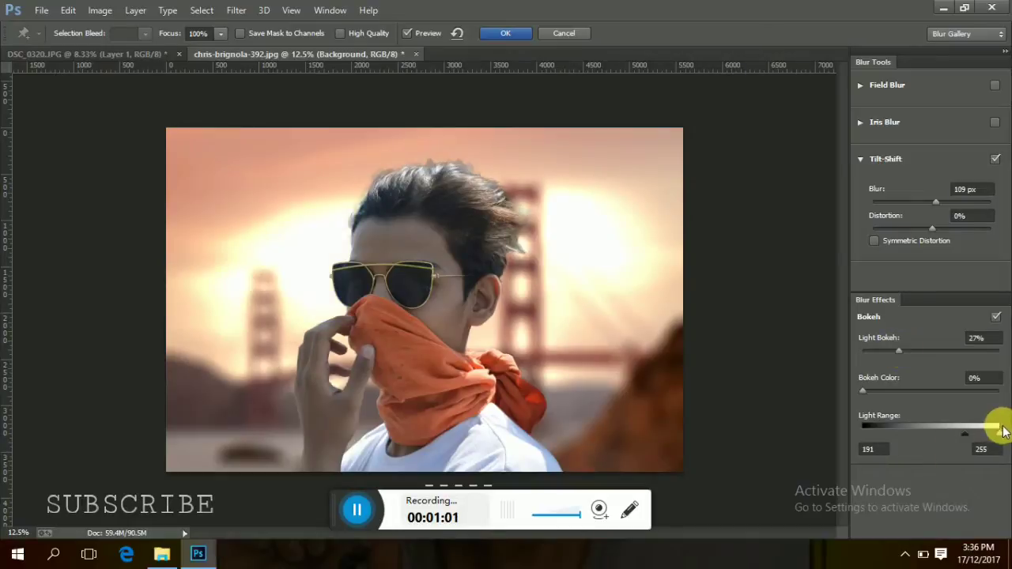
{"action": "left_click_drag", "start_coordinate": [999, 433], "coordinate": [970, 436]}
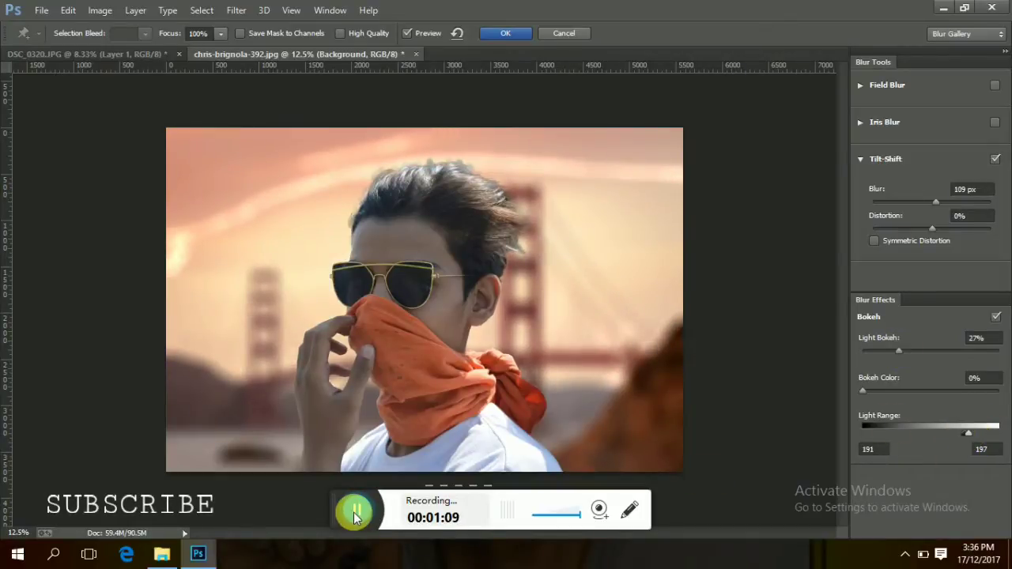
{"action": "mouse_move", "coordinate": [350, 506]}
{"action": "left_mouse_down"}
{"action": "mouse_move", "coordinate": [341, 490]}
{"action": "mouse_move", "coordinate": [336, 497]}
{"action": "left_mouse_up"}
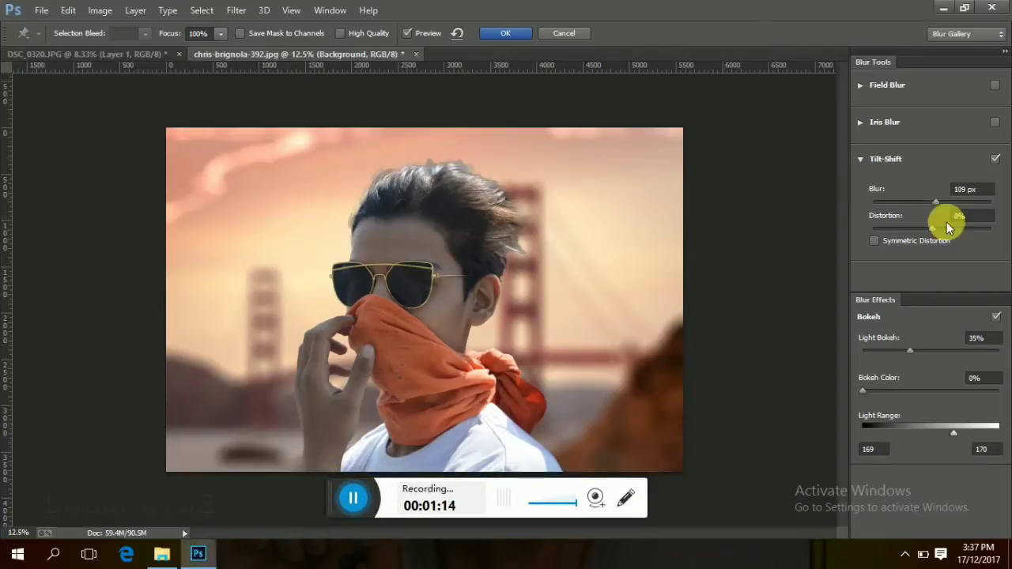
{"action": "left_click_drag", "start_coordinate": [937, 202], "coordinate": [946, 204]}
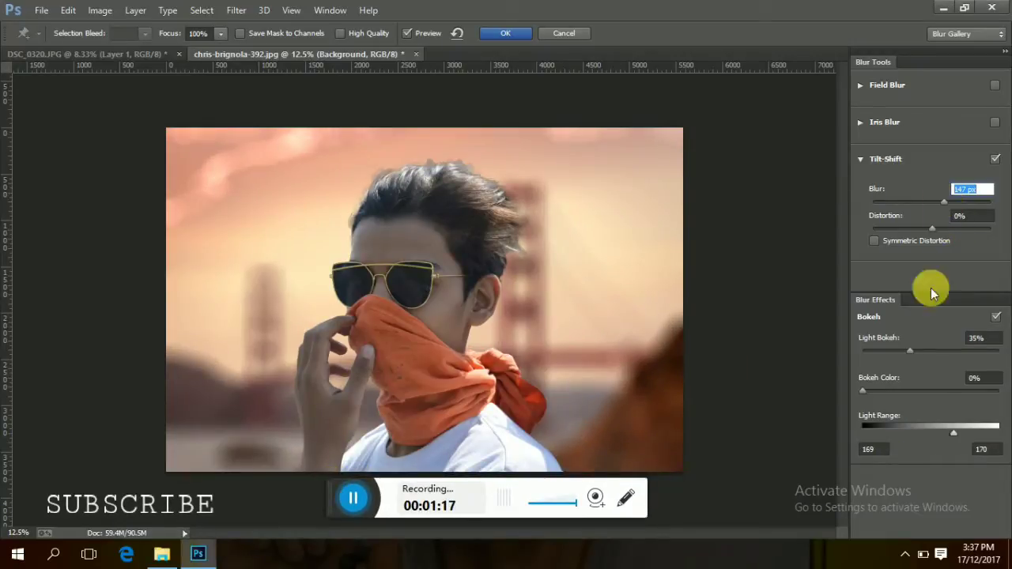
{"action": "left_click_drag", "start_coordinate": [953, 431], "coordinate": [954, 431]}
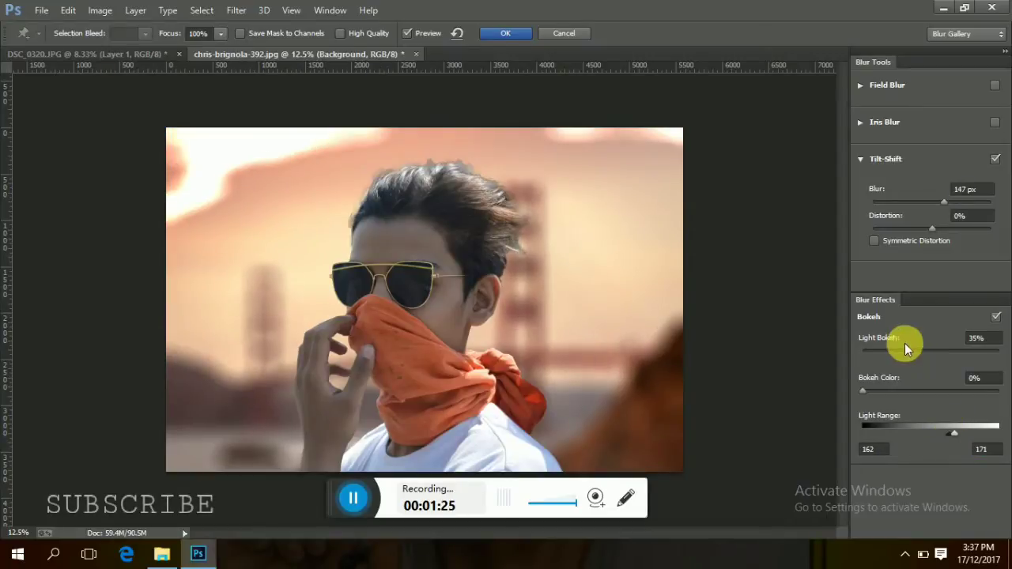
{"action": "left_click_drag", "start_coordinate": [937, 201], "coordinate": [932, 201]}
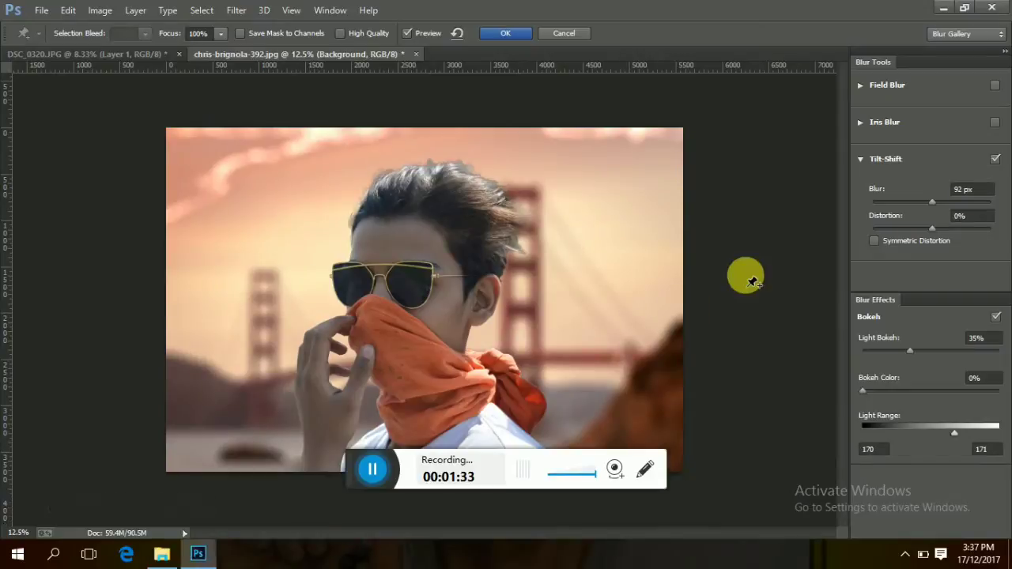
{"action": "left_click", "coordinate": [510, 33]}
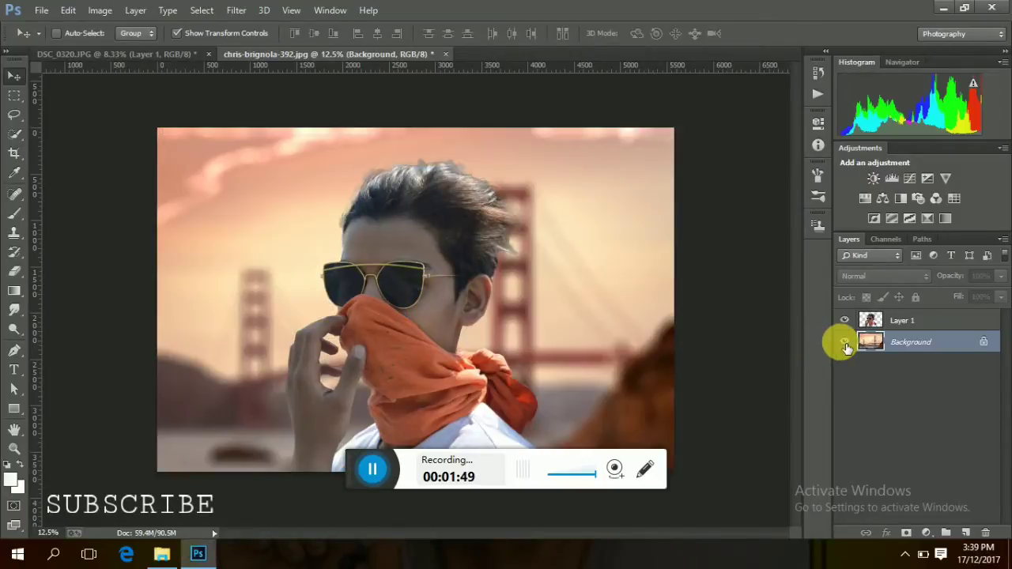
- Lift the boy layer's shadows by 35% with a Shadows/Highlights adjustment
{"action": "left_click", "coordinate": [917, 320]}
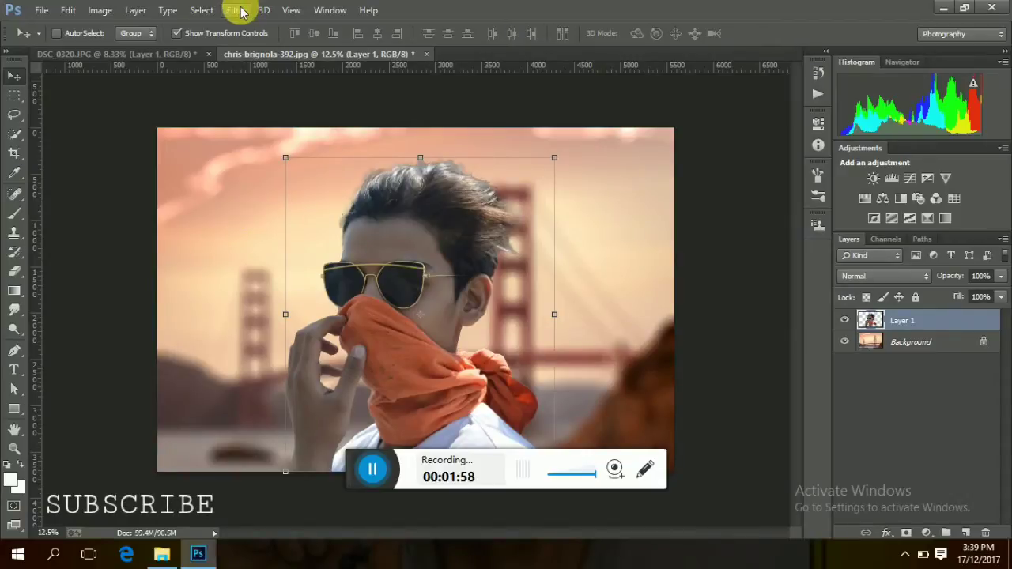
{"action": "left_click", "coordinate": [112, 10]}
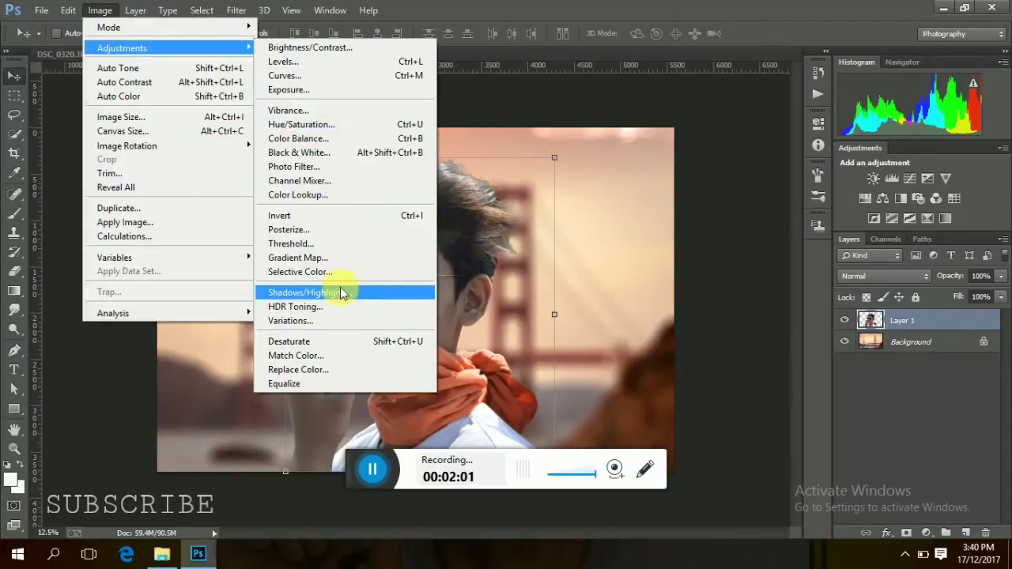
{"action": "left_click", "coordinate": [344, 294]}
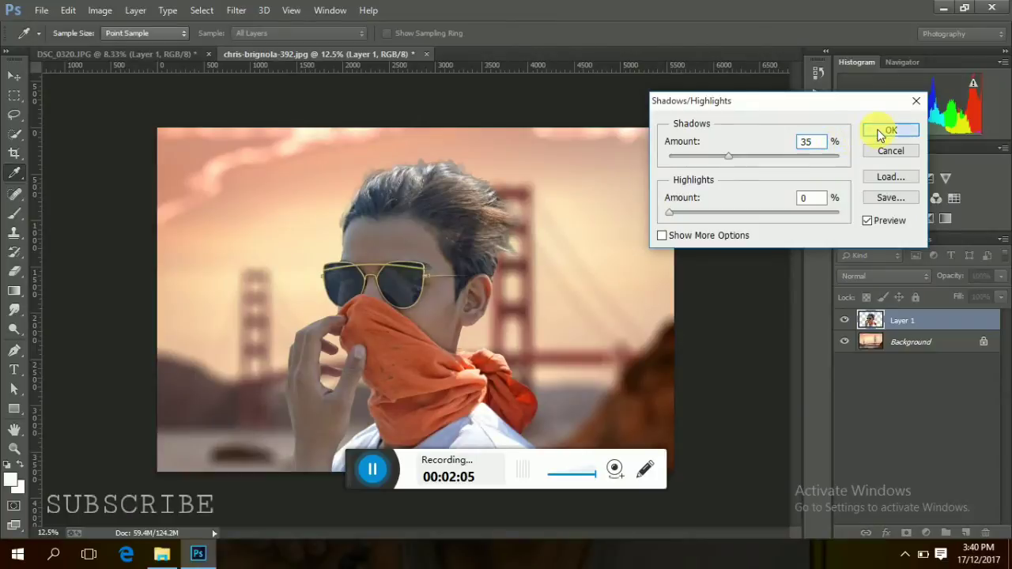
{"action": "left_click", "coordinate": [884, 130]}
{"action": "key", "text": "v"}
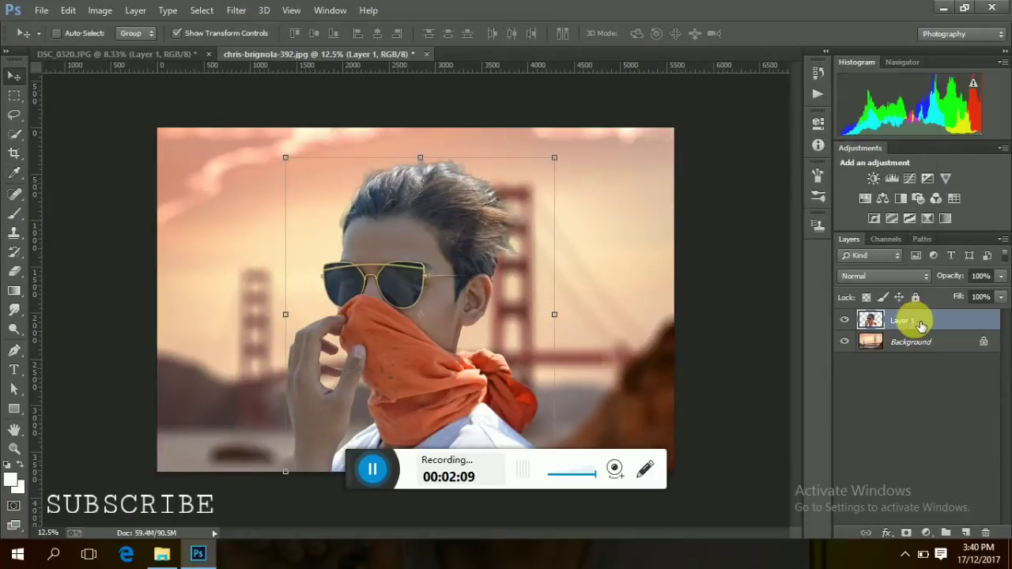
- Erase the stray fringe along the top of the boy's hair while zoomed in
{"action": "left_click", "coordinate": [14, 271]}
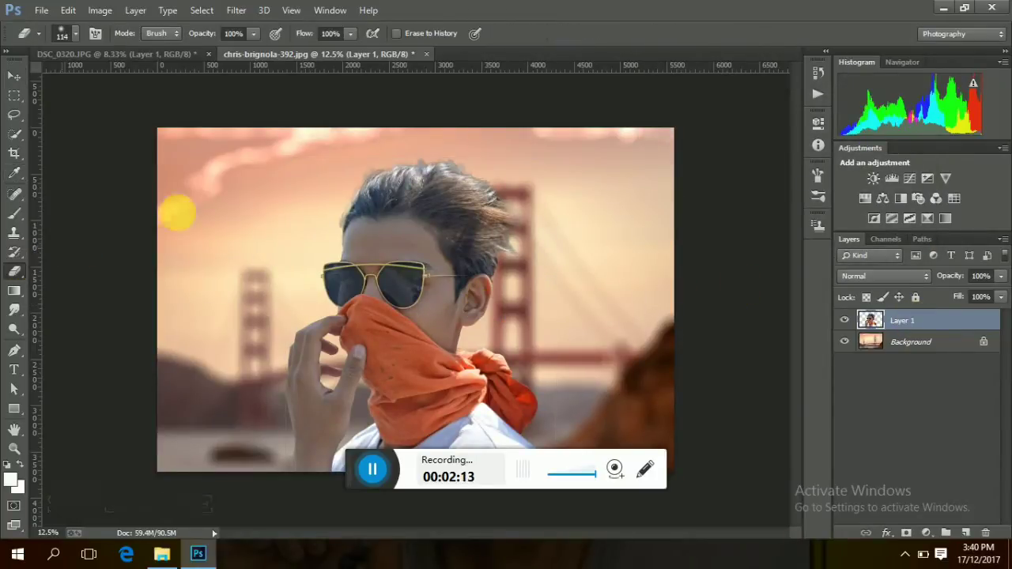
{"action": "key", "text": "ctrl+plus"}
{"action": "key", "text": "ctrl+plus"}
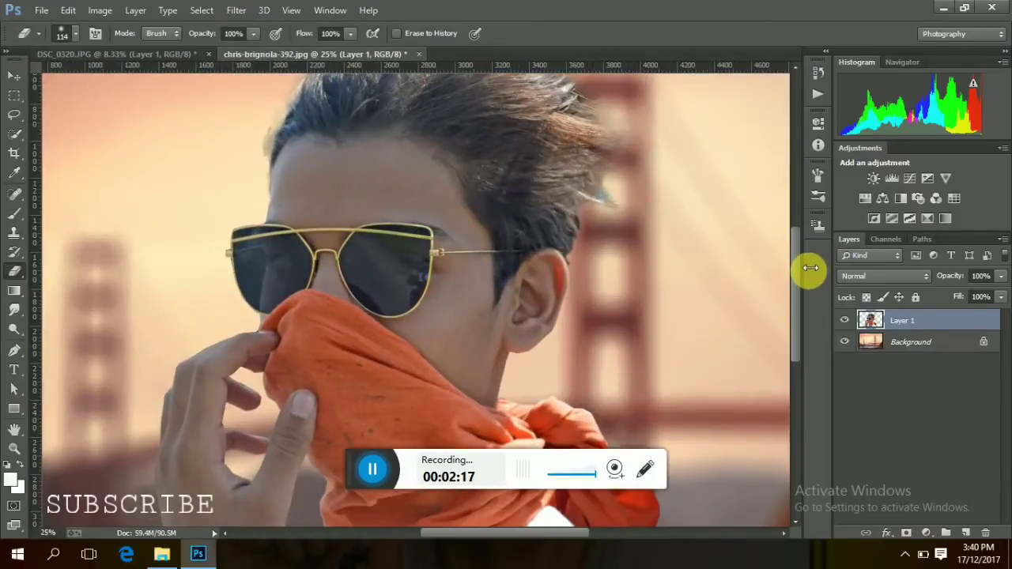
{"action": "left_click_drag", "start_coordinate": [795, 246], "coordinate": [795, 215]}
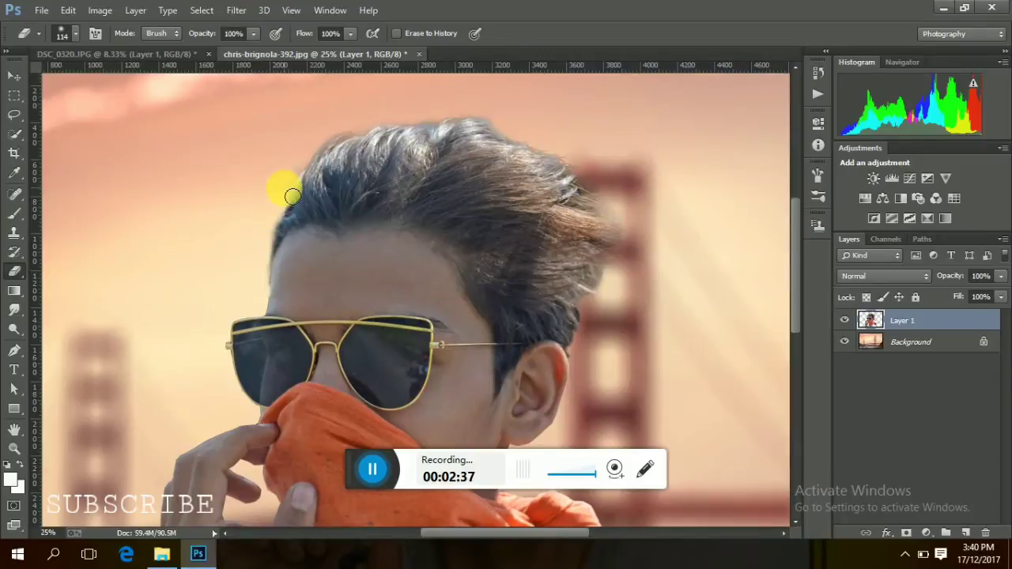
{"action": "key", "text": "ctrl+minus"}
{"action": "key", "text": "ctrl+minus"}
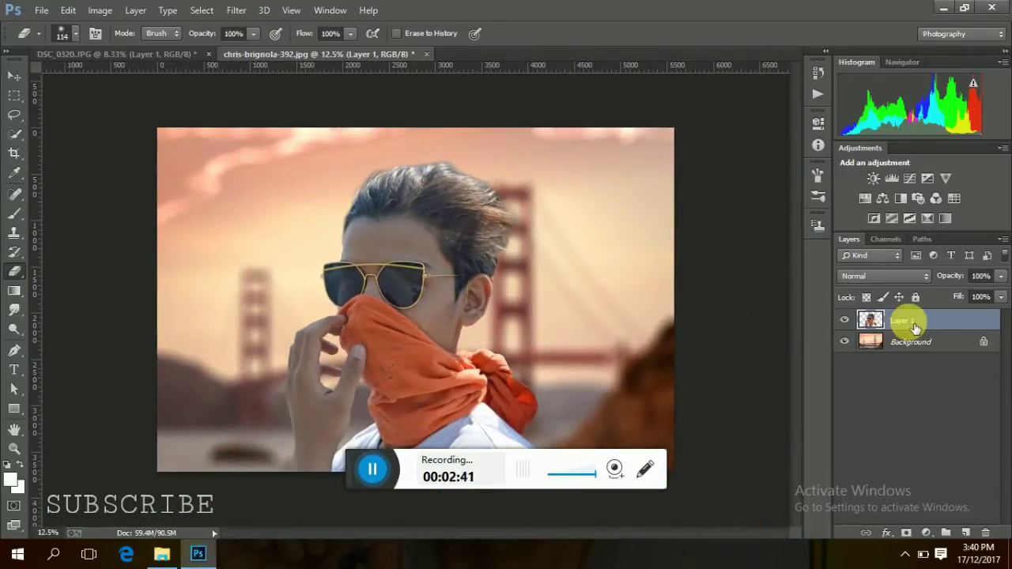
- In Camera Raw on the boy layer, set Blacks -30, Shadows +33, and raise Clarity and vibrance
{"action": "left_click", "coordinate": [237, 10]}
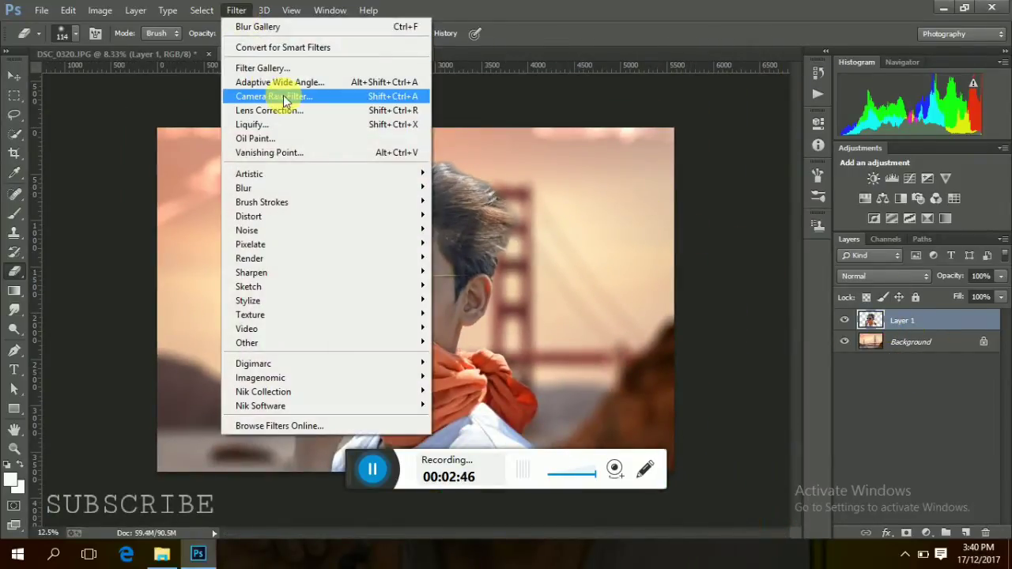
{"action": "left_click", "coordinate": [283, 98]}
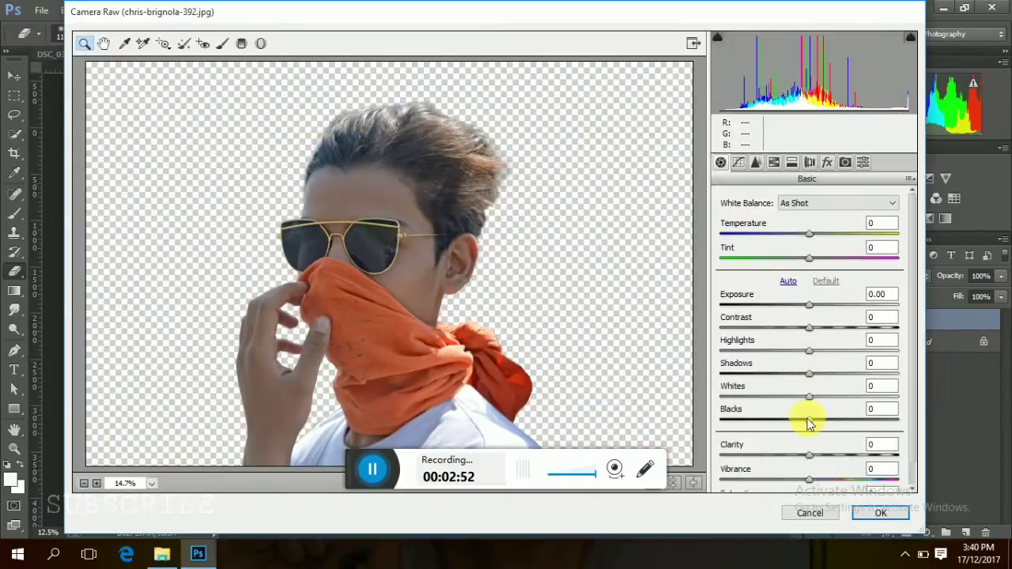
{"action": "left_click_drag", "start_coordinate": [809, 421], "coordinate": [781, 420]}
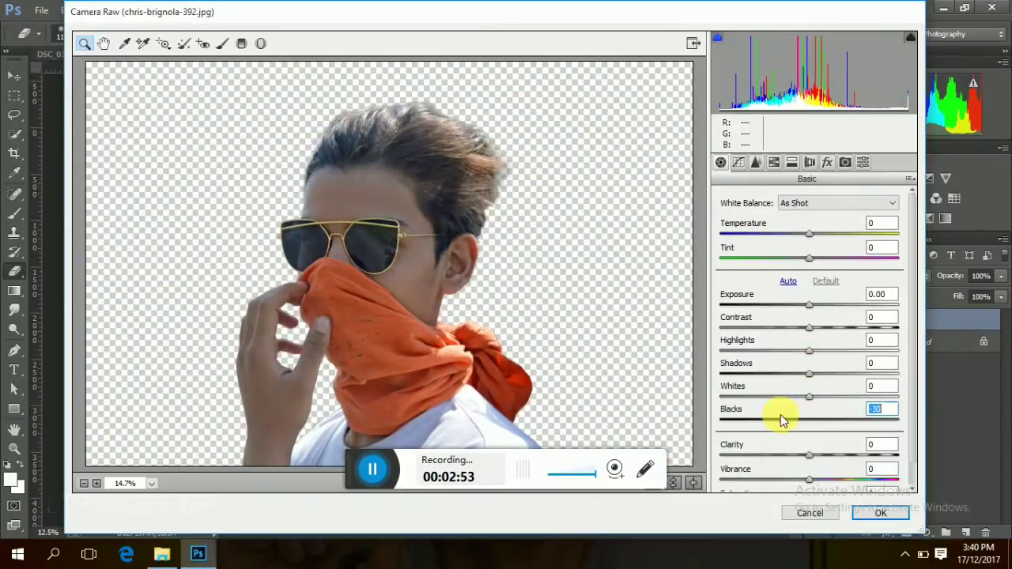
{"action": "left_click_drag", "start_coordinate": [832, 376], "coordinate": [840, 373]}
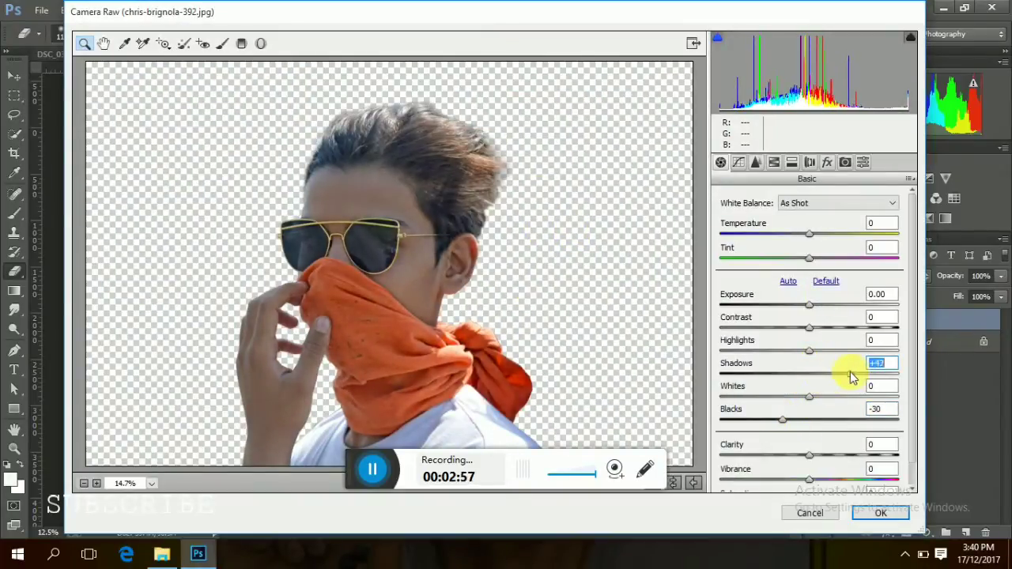
{"action": "mouse_move", "coordinate": [818, 484]}
{"action": "left_mouse_down"}
{"action": "mouse_move", "coordinate": [829, 457]}
{"action": "mouse_move", "coordinate": [824, 479]}
{"action": "left_mouse_up"}
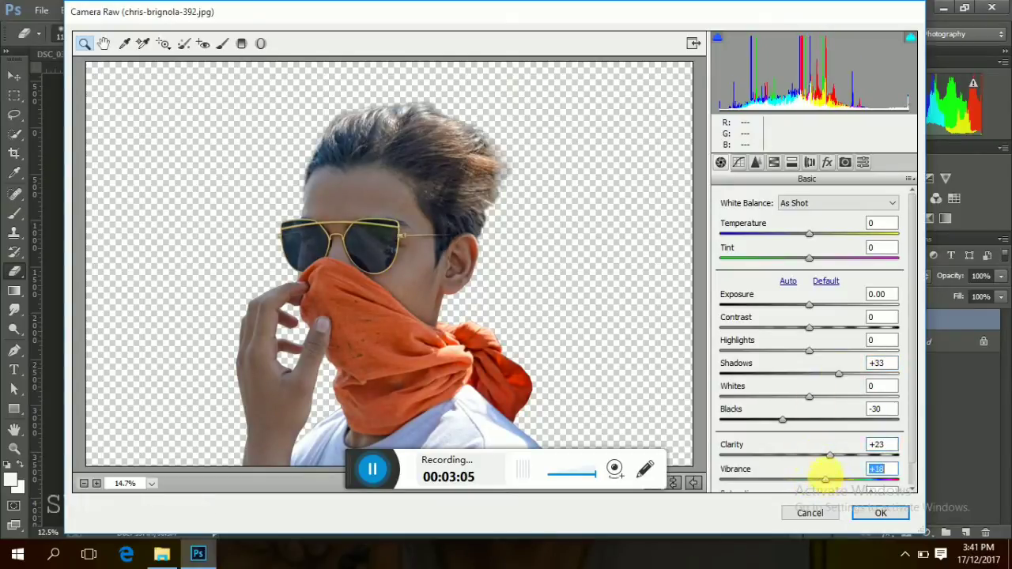
- Lower Oranges saturation in HSL, try then reset the Reds hue, and apply Camera Raw
{"action": "left_click", "coordinate": [774, 162]}
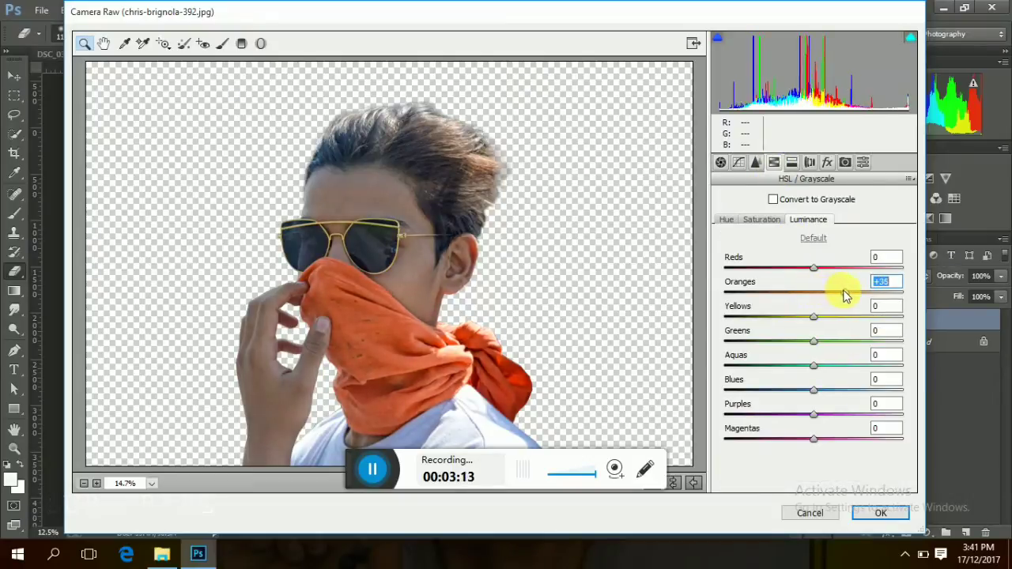
{"action": "left_click", "coordinate": [762, 220]}
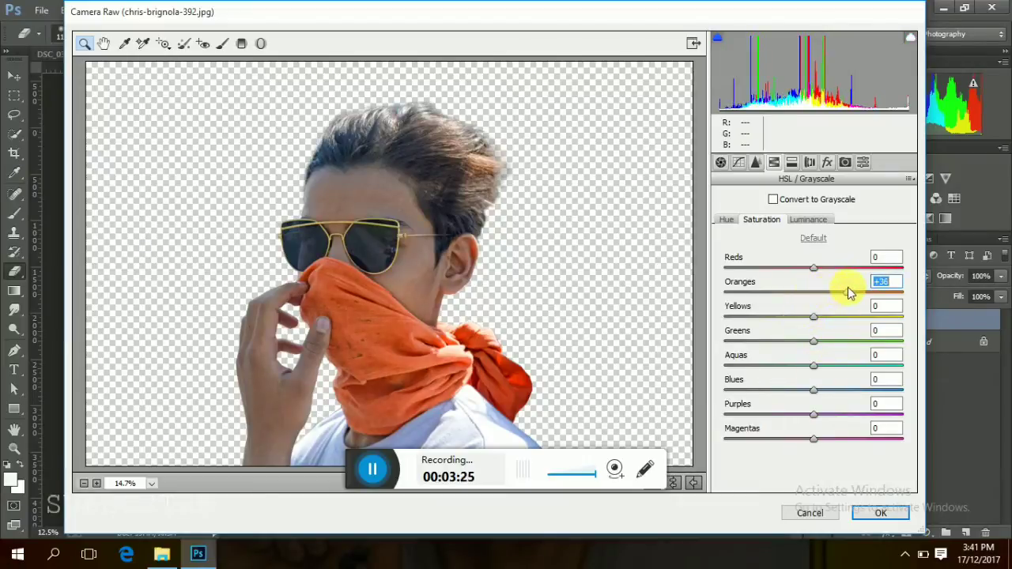
{"action": "left_click_drag", "start_coordinate": [848, 292], "coordinate": [802, 292]}
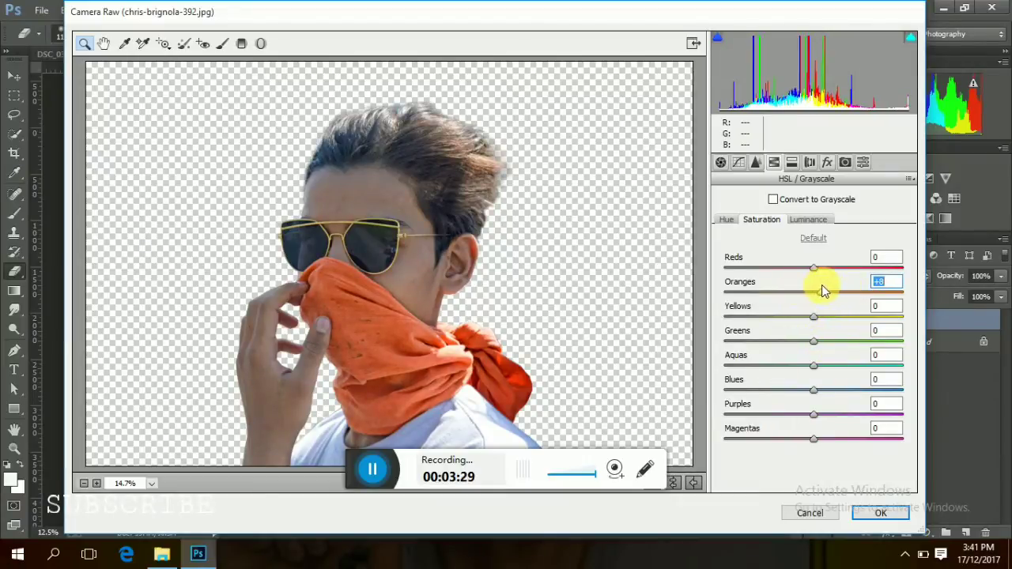
{"action": "left_click", "coordinate": [726, 220]}
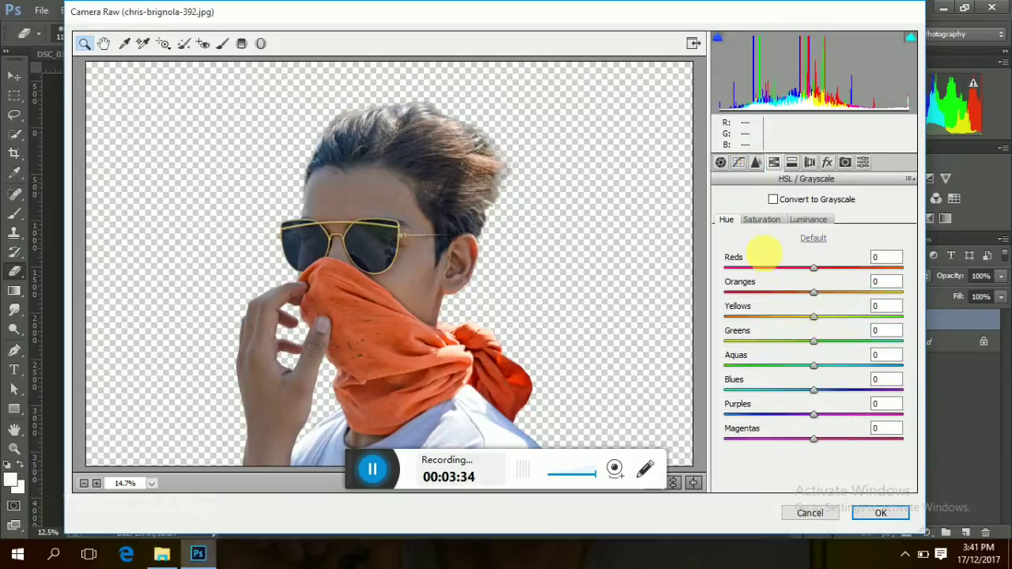
{"action": "left_click", "coordinate": [759, 267]}
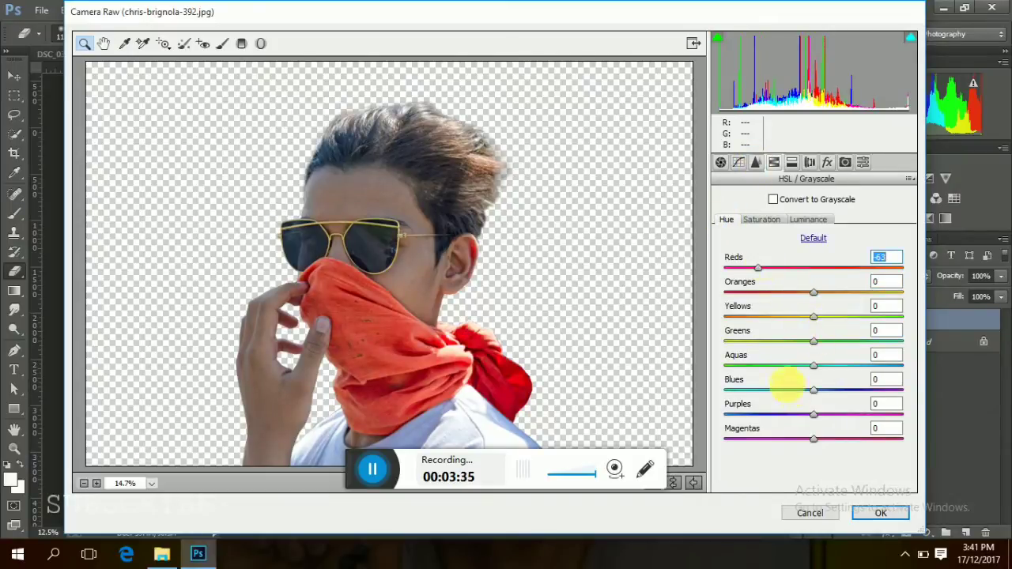
{"action": "left_click", "coordinate": [806, 268]}
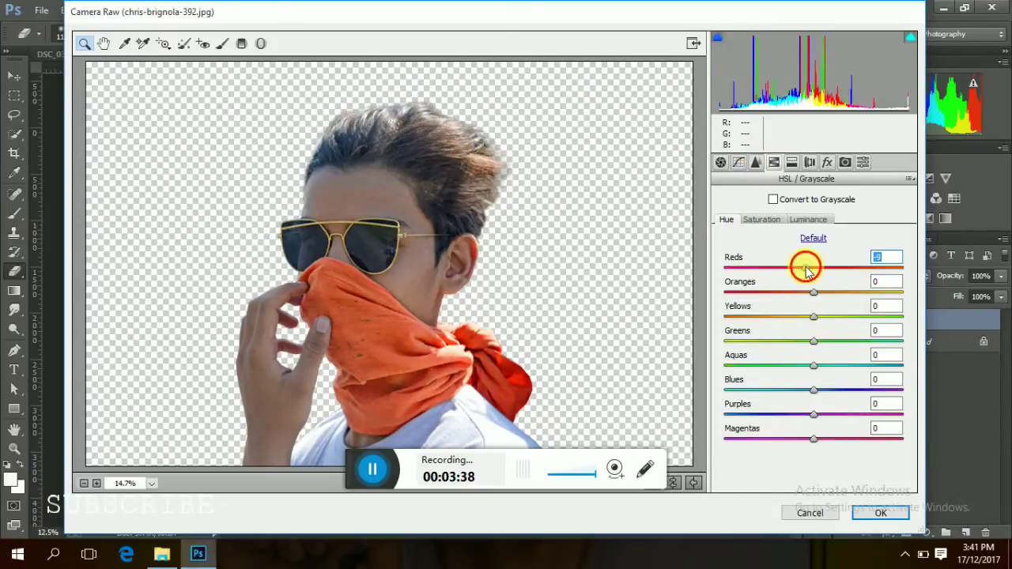
{"action": "left_click", "coordinate": [895, 515]}
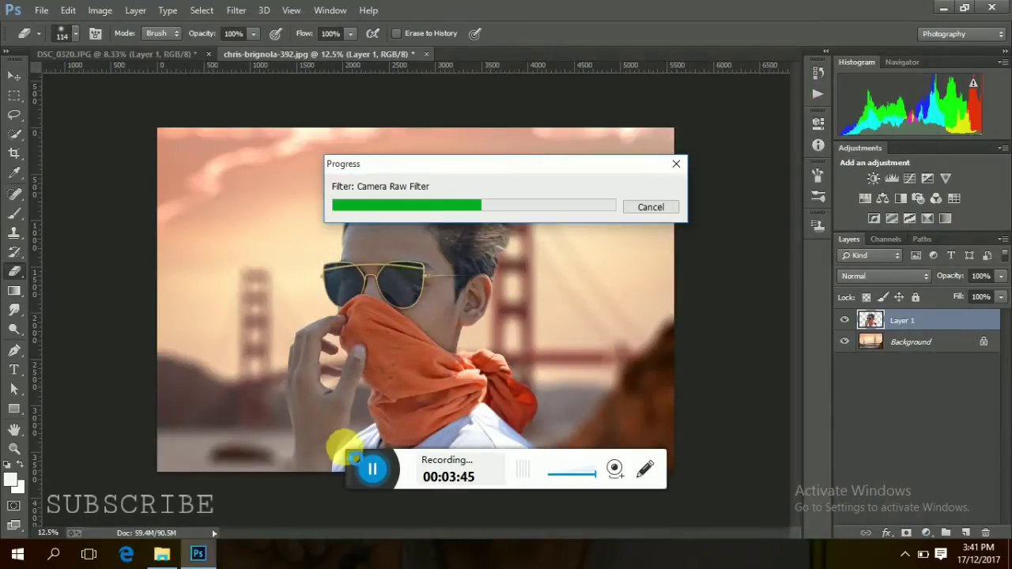
- Flatten the image and duplicate the Background as Layer 1
{"action": "left_click_drag", "start_coordinate": [359, 461], "coordinate": [336, 494]}
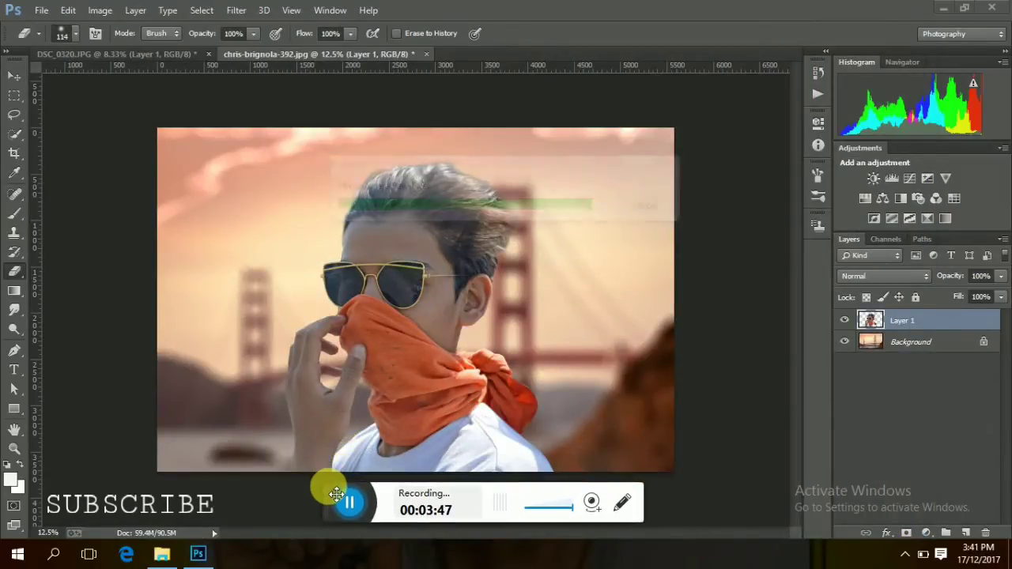
{"action": "right_click", "coordinate": [913, 315]}
{"action": "left_click", "coordinate": [688, 450]}
{"action": "key", "text": "ctrl+j"}
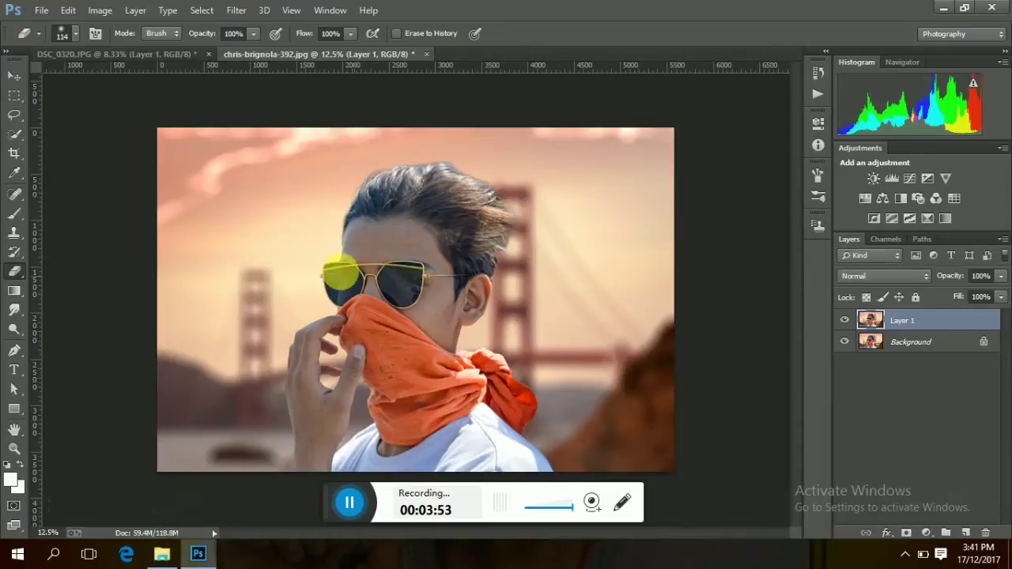
- Smudge the boy's hair edges across the top, left side and near the ear
{"action": "left_click", "coordinate": [14, 310]}
{"action": "key", "text": "ctrl+plus"}
{"action": "key", "text": "ctrl+plus"}
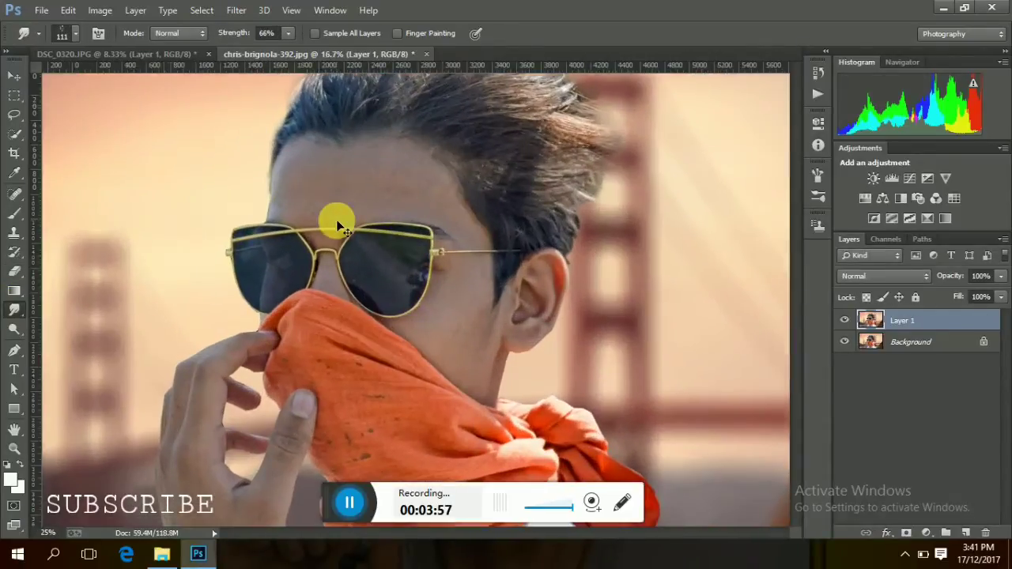
{"action": "left_click_drag", "start_coordinate": [793, 327], "coordinate": [792, 287]}
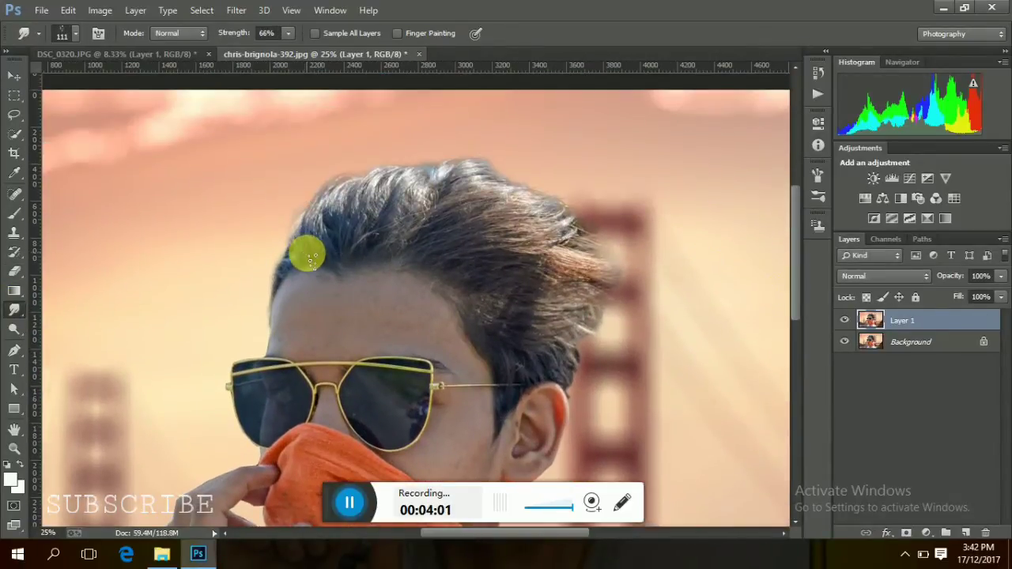
{"action": "mouse_move", "coordinate": [316, 225]}
{"action": "left_mouse_down"}
{"action": "mouse_move", "coordinate": [327, 233]}
{"action": "mouse_move", "coordinate": [350, 181]}
{"action": "mouse_move", "coordinate": [334, 219]}
{"action": "mouse_move", "coordinate": [348, 215]}
{"action": "mouse_move", "coordinate": [380, 162]}
{"action": "mouse_move", "coordinate": [366, 185]}
{"action": "mouse_move", "coordinate": [374, 203]}
{"action": "mouse_move", "coordinate": [427, 170]}
{"action": "mouse_move", "coordinate": [400, 214]}
{"action": "mouse_move", "coordinate": [479, 167]}
{"action": "mouse_move", "coordinate": [385, 204]}
{"action": "mouse_move", "coordinate": [399, 182]}
{"action": "mouse_move", "coordinate": [337, 200]}
{"action": "mouse_move", "coordinate": [368, 167]}
{"action": "mouse_move", "coordinate": [327, 197]}
{"action": "left_mouse_up"}
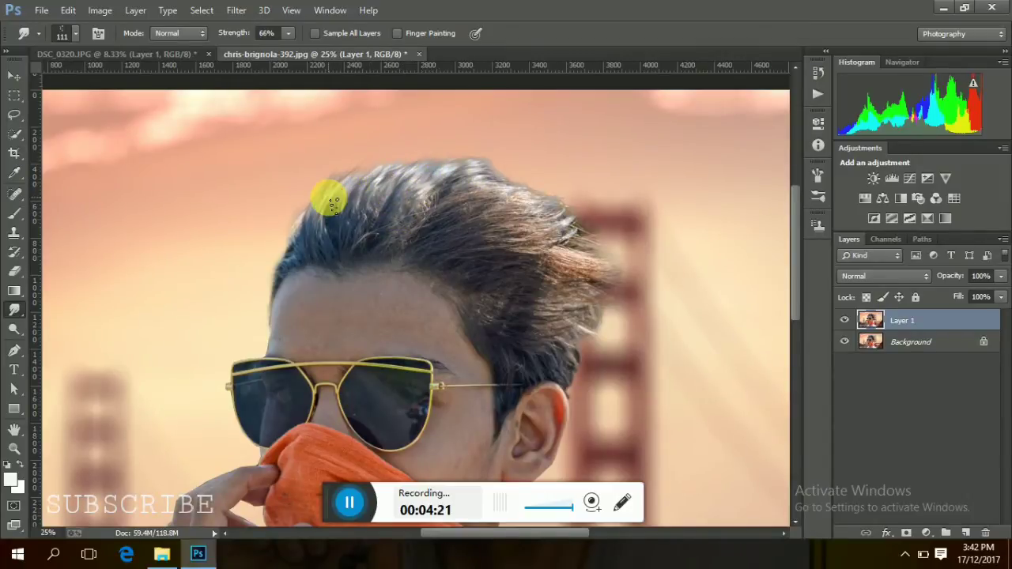
{"action": "mouse_move", "coordinate": [321, 241]}
{"action": "left_mouse_down"}
{"action": "mouse_move", "coordinate": [289, 261]}
{"action": "mouse_move", "coordinate": [315, 202]}
{"action": "left_mouse_up"}
{"action": "mouse_move", "coordinate": [308, 250]}
{"action": "left_mouse_down"}
{"action": "mouse_move", "coordinate": [515, 169]}
{"action": "mouse_move", "coordinate": [453, 208]}
{"action": "mouse_move", "coordinate": [451, 176]}
{"action": "mouse_move", "coordinate": [515, 172]}
{"action": "mouse_move", "coordinate": [490, 198]}
{"action": "mouse_move", "coordinate": [456, 194]}
{"action": "mouse_move", "coordinate": [517, 178]}
{"action": "mouse_move", "coordinate": [373, 225]}
{"action": "mouse_move", "coordinate": [374, 198]}
{"action": "mouse_move", "coordinate": [440, 163]}
{"action": "mouse_move", "coordinate": [538, 247]}
{"action": "mouse_move", "coordinate": [501, 206]}
{"action": "mouse_move", "coordinate": [547, 187]}
{"action": "mouse_move", "coordinate": [531, 223]}
{"action": "mouse_move", "coordinate": [547, 247]}
{"action": "mouse_move", "coordinate": [565, 199]}
{"action": "mouse_move", "coordinate": [576, 289]}
{"action": "mouse_move", "coordinate": [560, 208]}
{"action": "mouse_move", "coordinate": [571, 283]}
{"action": "mouse_move", "coordinate": [583, 222]}
{"action": "mouse_move", "coordinate": [589, 283]}
{"action": "mouse_move", "coordinate": [583, 226]}
{"action": "mouse_move", "coordinate": [599, 253]}
{"action": "mouse_move", "coordinate": [586, 274]}
{"action": "mouse_move", "coordinate": [581, 217]}
{"action": "mouse_move", "coordinate": [572, 339]}
{"action": "mouse_move", "coordinate": [604, 279]}
{"action": "mouse_move", "coordinate": [587, 309]}
{"action": "mouse_move", "coordinate": [601, 255]}
{"action": "mouse_move", "coordinate": [592, 244]}
{"action": "mouse_move", "coordinate": [562, 364]}
{"action": "mouse_move", "coordinate": [585, 348]}
{"action": "mouse_move", "coordinate": [562, 355]}
{"action": "mouse_move", "coordinate": [593, 314]}
{"action": "mouse_move", "coordinate": [564, 343]}
{"action": "mouse_move", "coordinate": [580, 298]}
{"action": "mouse_move", "coordinate": [562, 260]}
{"action": "mouse_move", "coordinate": [569, 204]}
{"action": "left_mouse_up"}
{"action": "left_click_drag", "start_coordinate": [296, 251], "coordinate": [301, 206]}
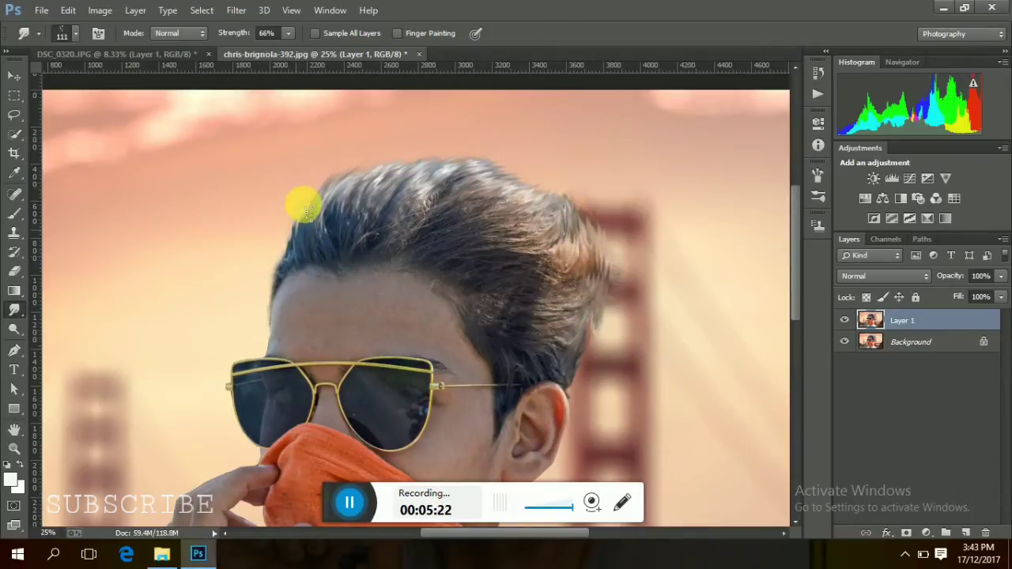
{"action": "mouse_move", "coordinate": [564, 378]}
{"action": "left_mouse_down"}
{"action": "mouse_move", "coordinate": [562, 364]}
{"action": "mouse_move", "coordinate": [601, 332]}
{"action": "mouse_move", "coordinate": [606, 303]}
{"action": "mouse_move", "coordinate": [585, 344]}
{"action": "mouse_move", "coordinate": [592, 263]}
{"action": "mouse_move", "coordinate": [574, 219]}
{"action": "left_mouse_up"}
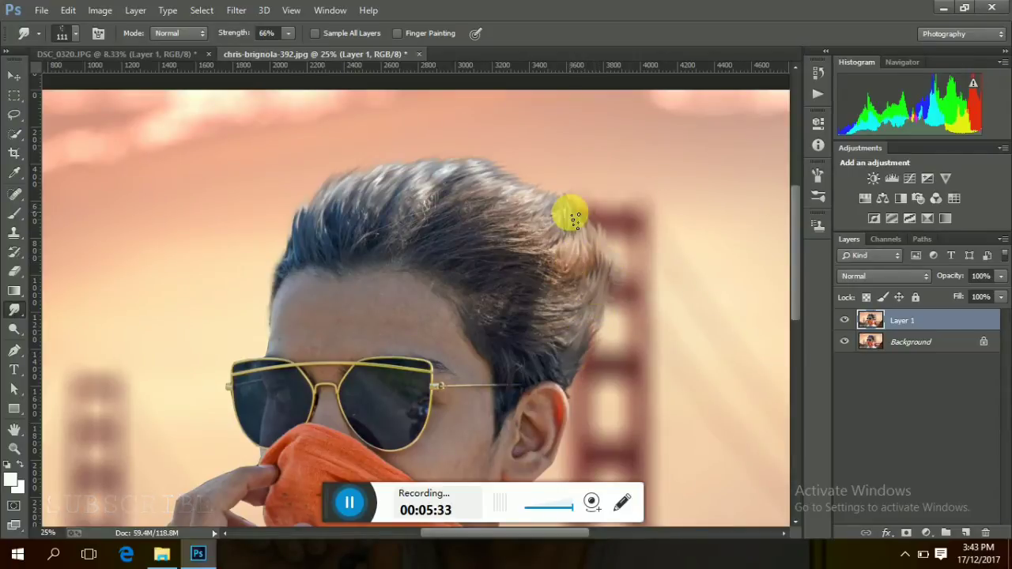
{"action": "key", "text": "ctrl+minus"}
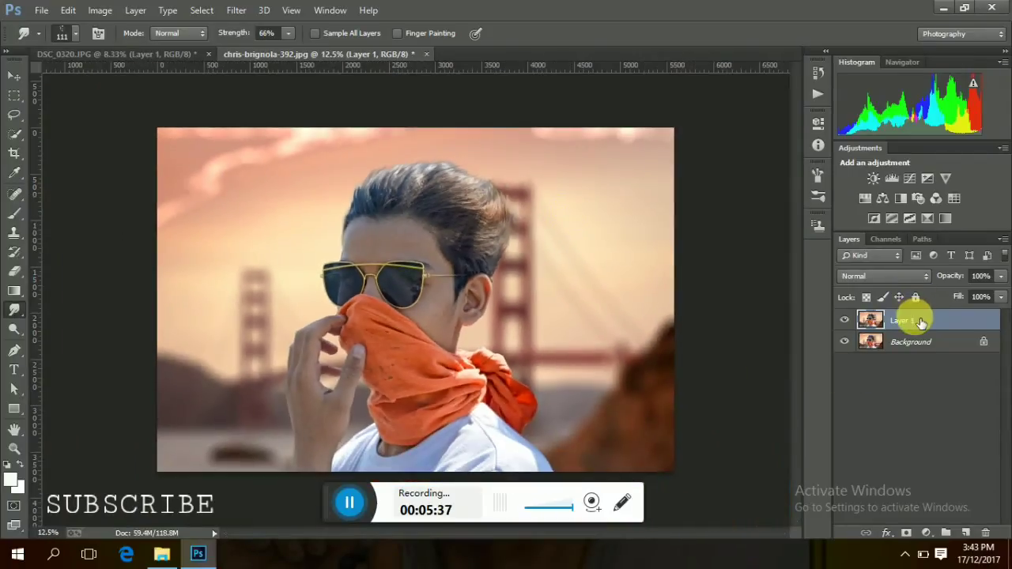
- Add a Selective Color adjustment raising Black in the Blacks range to about +22
{"action": "right_click", "coordinate": [921, 322]}
{"action": "left_click", "coordinate": [683, 457]}
{"action": "key", "text": "ctrl+z"}
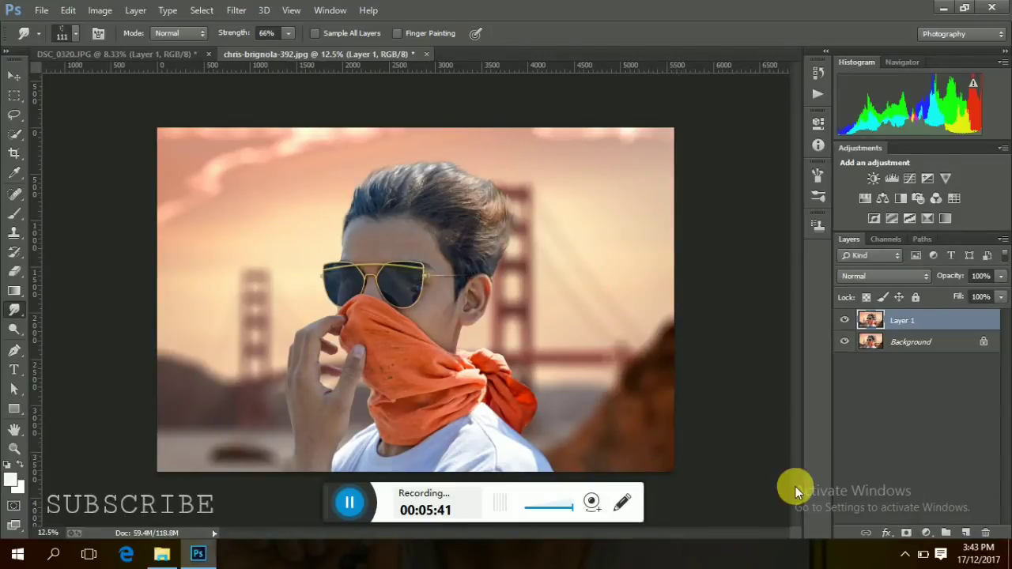
{"action": "left_click", "coordinate": [926, 533]}
{"action": "left_click", "coordinate": [923, 519]}
{"action": "left_click", "coordinate": [717, 180]}
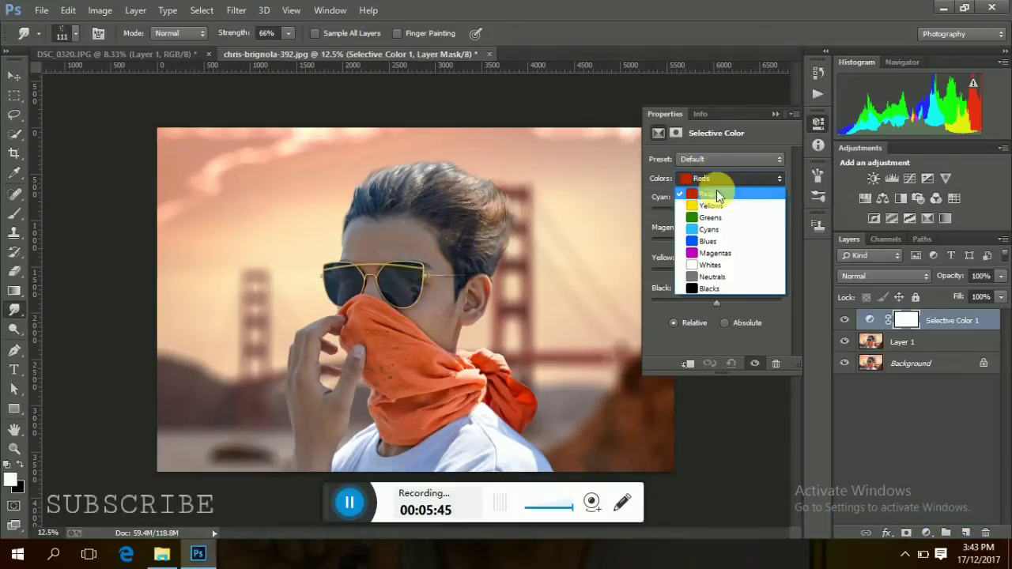
{"action": "left_click", "coordinate": [715, 287]}
{"action": "left_click_drag", "start_coordinate": [715, 301], "coordinate": [741, 303]}
{"action": "left_click", "coordinate": [775, 113]}
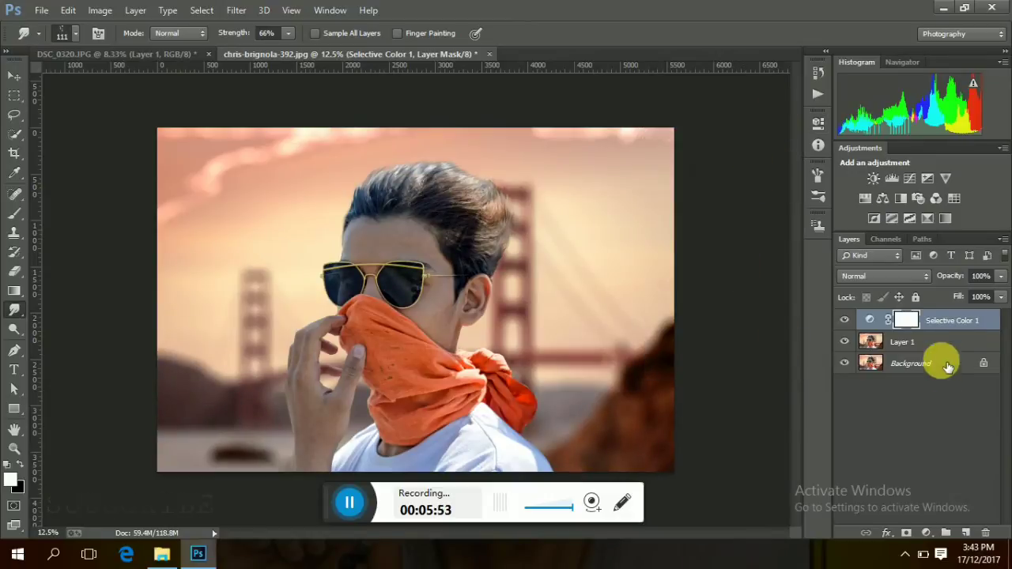
- Flatten the Selective Color result into the Background and duplicate it as Layer 1
{"action": "right_click", "coordinate": [965, 324]}
{"action": "left_click", "coordinate": [729, 453]}
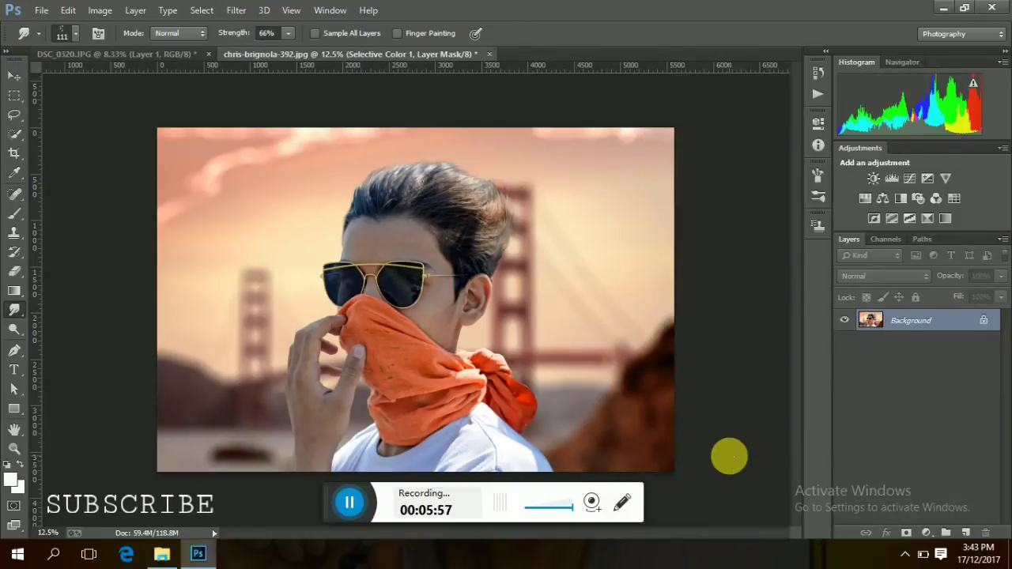
{"action": "key", "text": "ctrl+j"}
{"action": "left_click", "coordinate": [261, 9]}
{"action": "mouse_move", "coordinate": [236, 10]}
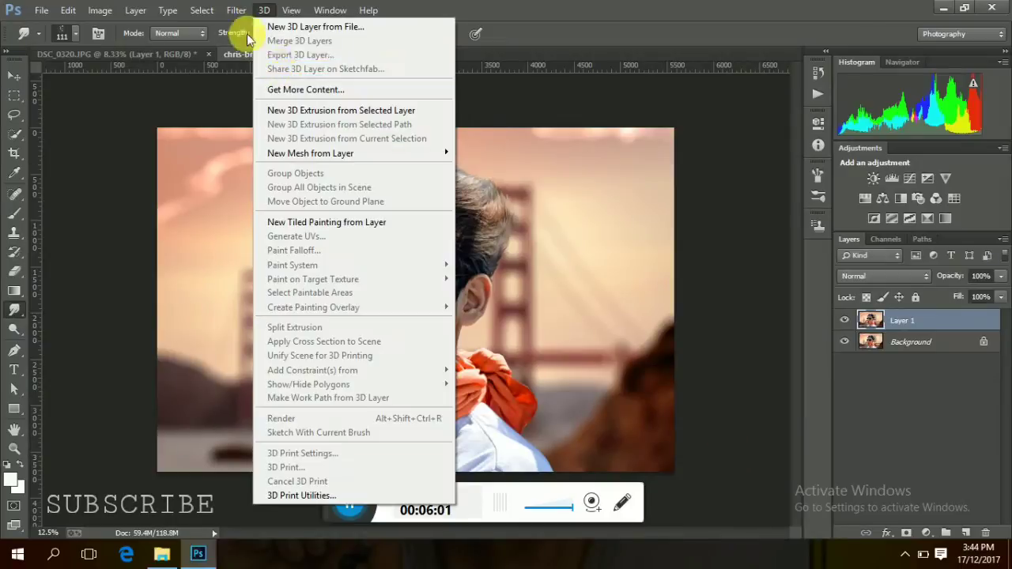
- In Camera Raw, raise vibrance, set Blacks -29, Clarity about +14, and warm the temperature
{"action": "left_click", "coordinate": [277, 99]}
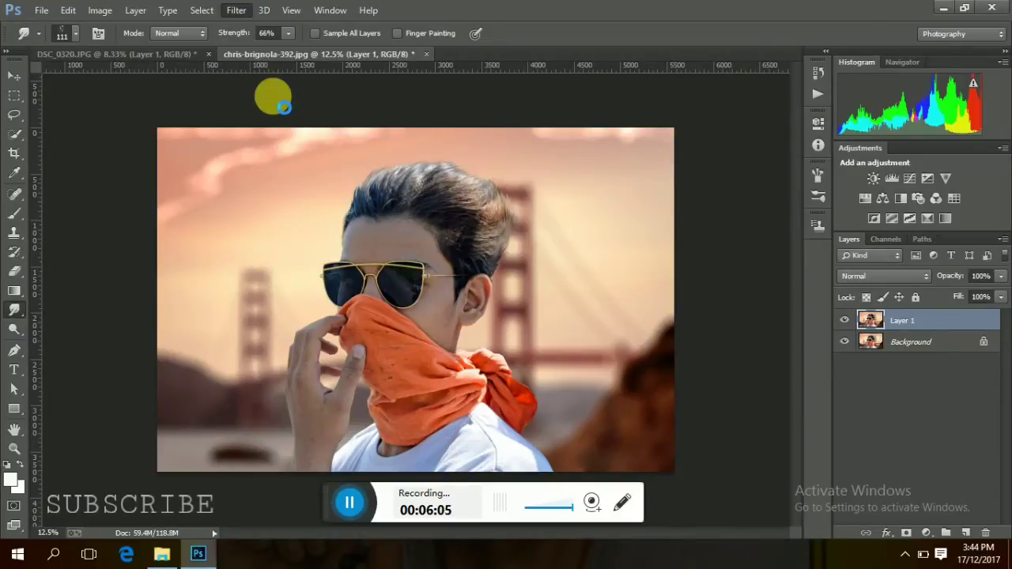
{"action": "key", "text": "ctrl+shift+a"}
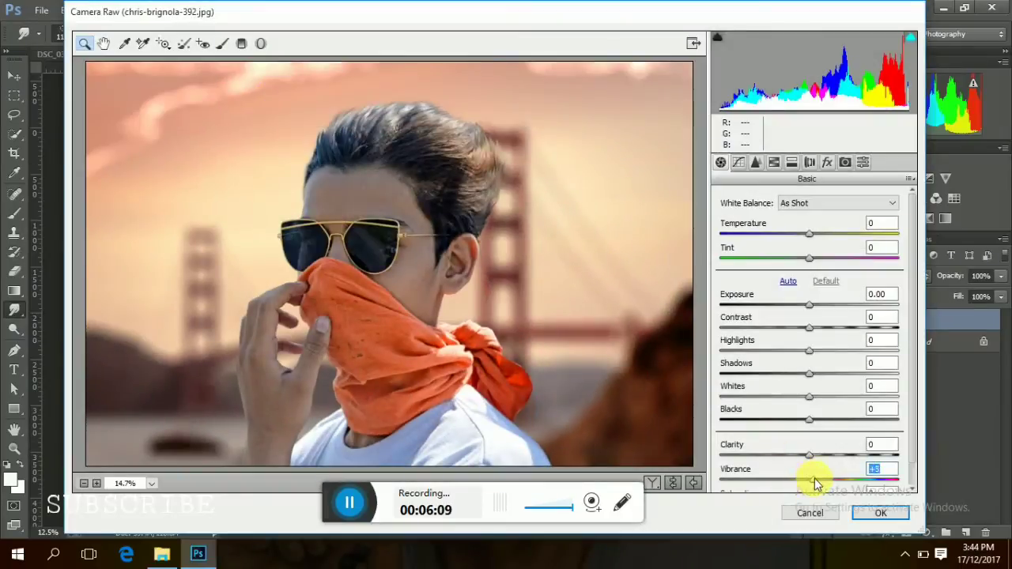
{"action": "left_click_drag", "start_coordinate": [815, 484], "coordinate": [835, 482]}
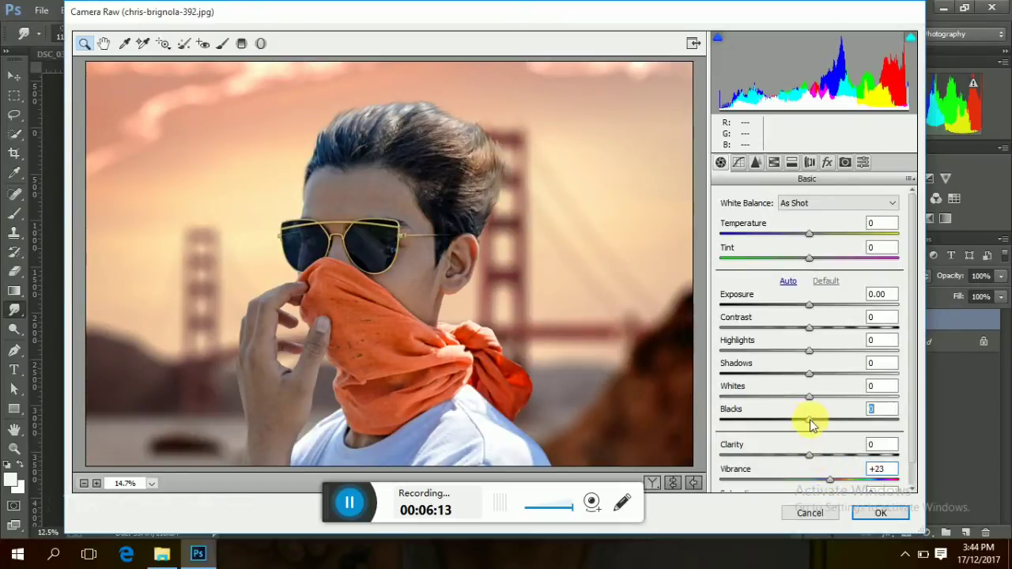
{"action": "left_click_drag", "start_coordinate": [810, 419], "coordinate": [785, 420]}
{"action": "left_click_drag", "start_coordinate": [809, 456], "coordinate": [822, 457]}
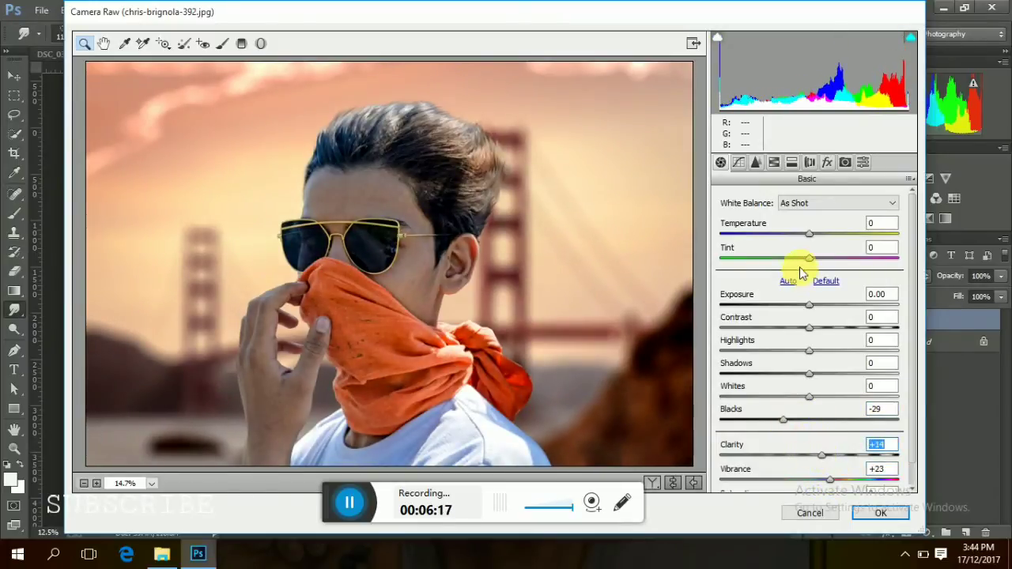
{"action": "left_click_drag", "start_coordinate": [813, 237], "coordinate": [817, 238]}
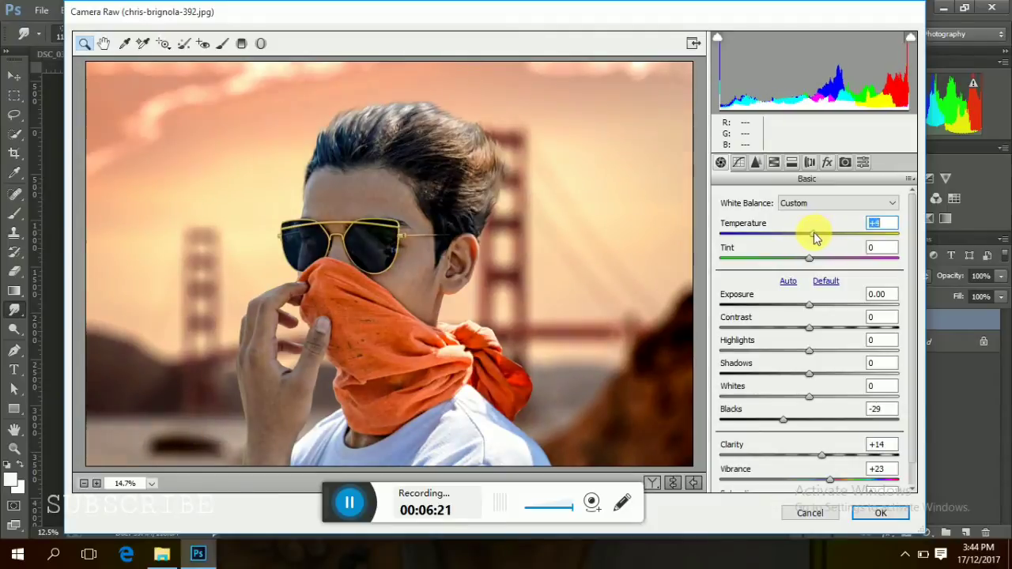
- Raise Oranges luminance to +7, add a dark post-crop vignette, and apply
{"action": "left_click", "coordinate": [774, 162]}
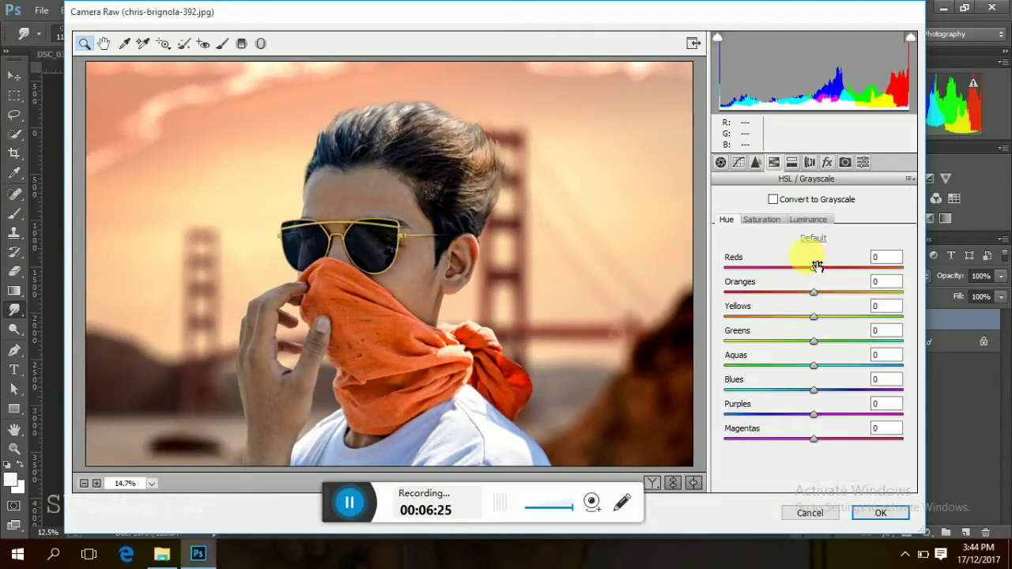
{"action": "left_click", "coordinate": [807, 221]}
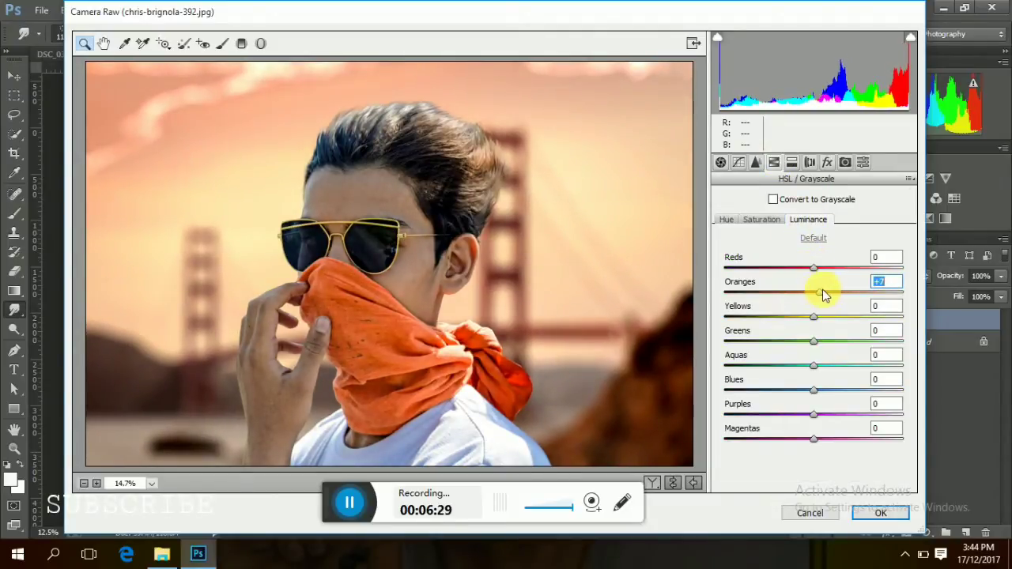
{"action": "left_click", "coordinate": [826, 162]}
{"action": "left_click_drag", "start_coordinate": [813, 353], "coordinate": [775, 354]}
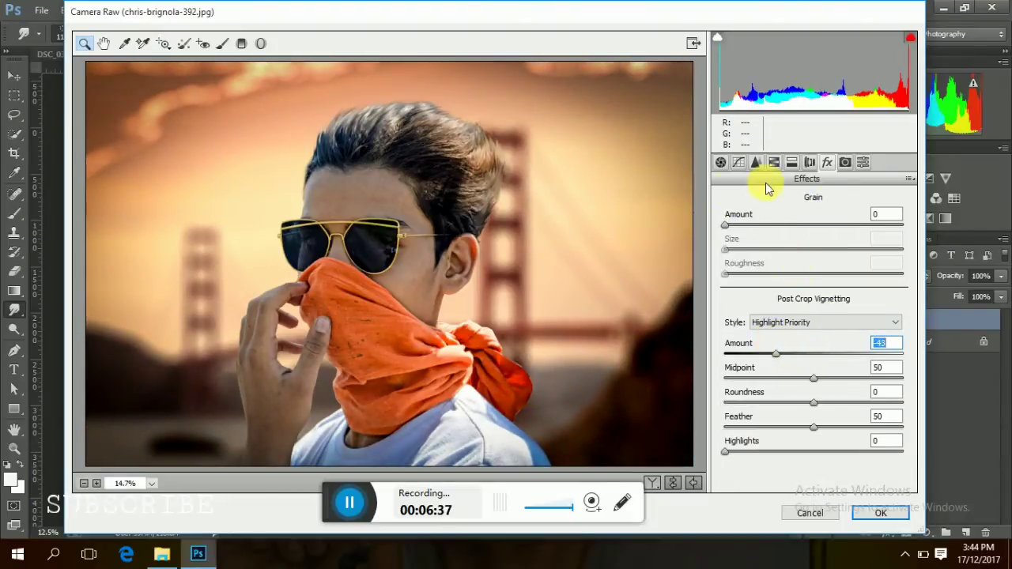
{"action": "left_click", "coordinate": [875, 513]}
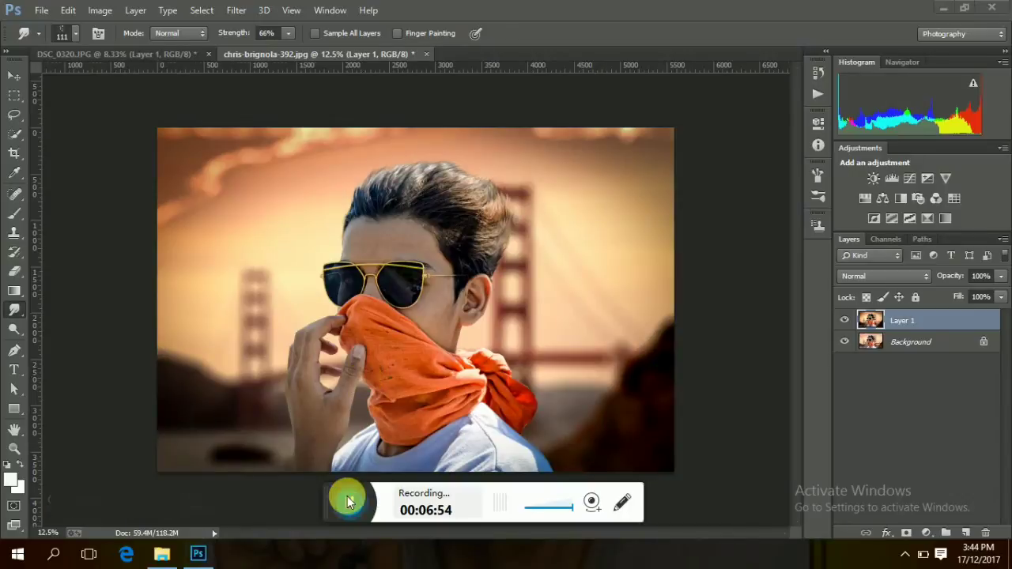
- Merge all visible layers into the Background layer
{"action": "key", "text": "ctrl+plus"}
{"action": "right_click", "coordinate": [922, 320]}
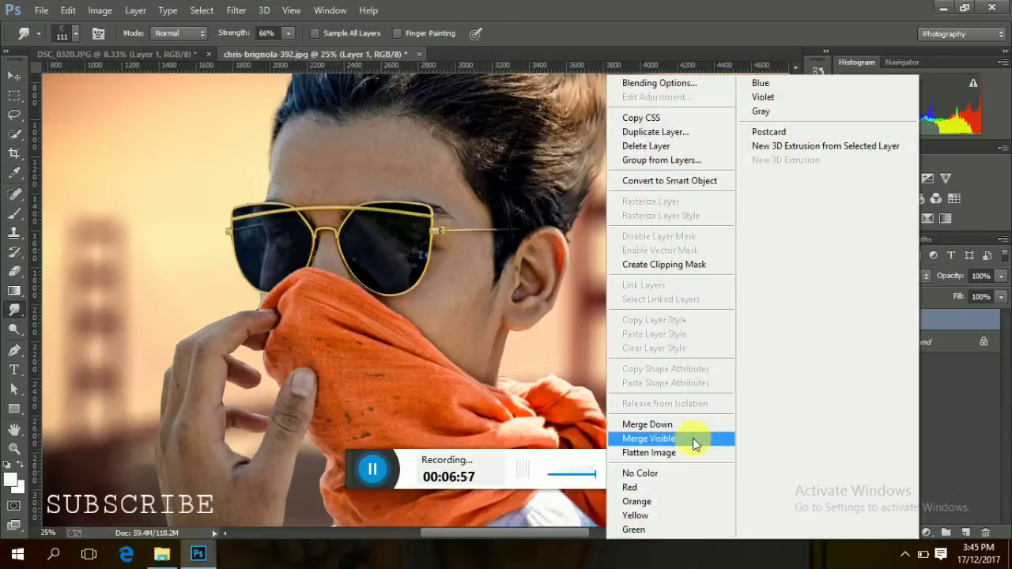
{"action": "left_click", "coordinate": [693, 438]}
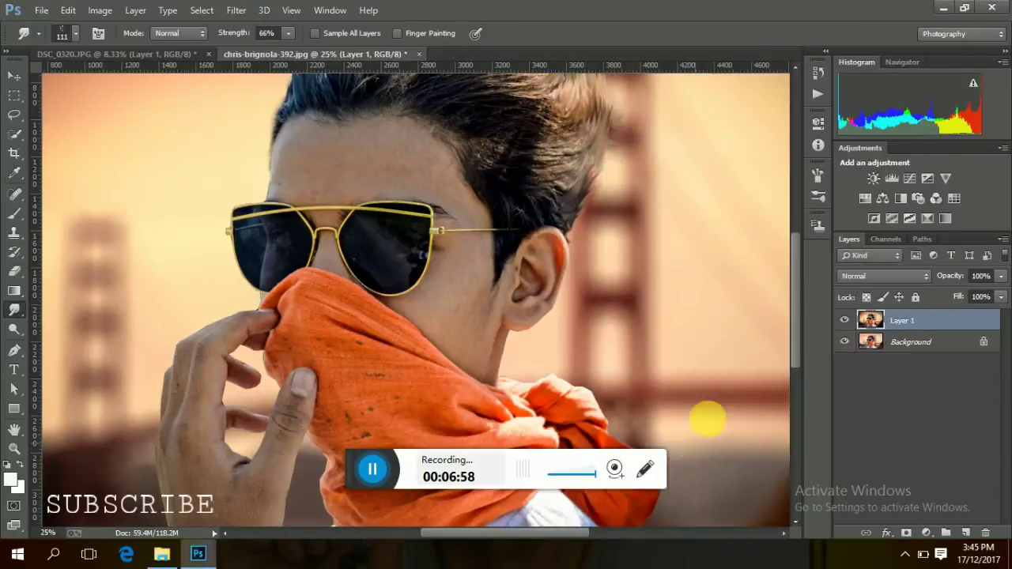
- Add an empty Layer 1 at 35% opacity and pick the Eyedropper
{"action": "left_click", "coordinate": [965, 533]}
{"action": "left_click", "coordinate": [1001, 276]}
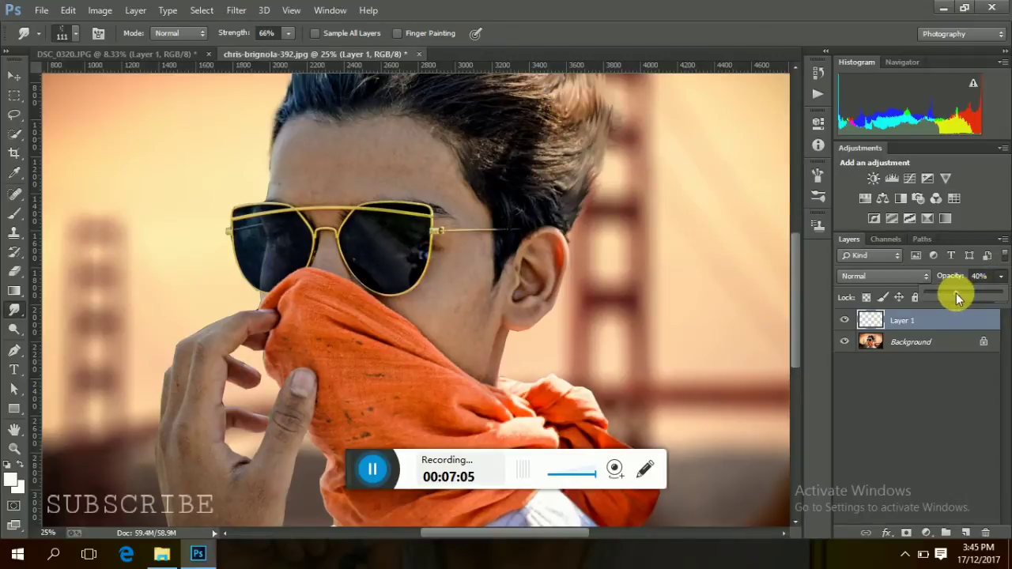
{"action": "left_click", "coordinate": [13, 172]}
{"action": "left_click", "coordinate": [449, 271]}
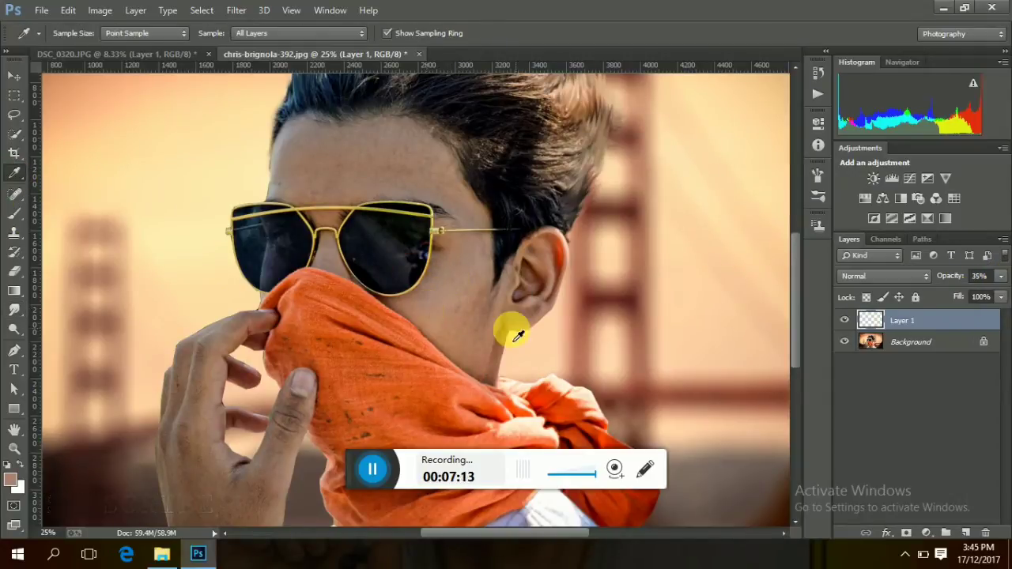
- Sample a lighter skin tone from the ear and paint the forehead and cheek at 96 px
{"action": "left_click", "coordinate": [567, 251]}
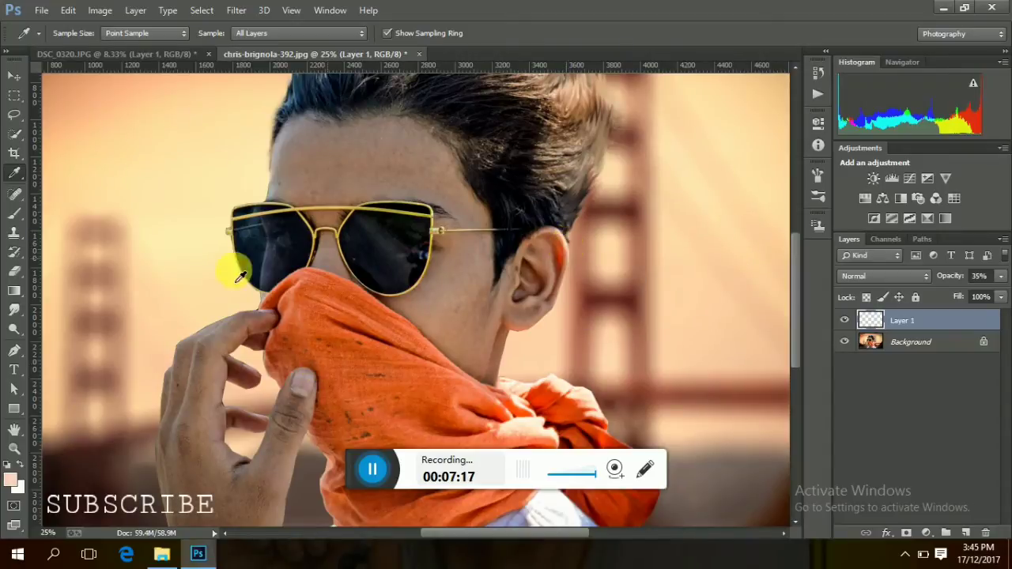
{"action": "left_click", "coordinate": [13, 213]}
{"action": "mouse_move", "coordinate": [391, 161]}
{"action": "left_mouse_down"}
{"action": "mouse_move", "coordinate": [409, 150]}
{"action": "mouse_move", "coordinate": [301, 143]}
{"action": "mouse_move", "coordinate": [292, 197]}
{"action": "mouse_move", "coordinate": [327, 153]}
{"action": "mouse_move", "coordinate": [313, 177]}
{"action": "mouse_move", "coordinate": [403, 193]}
{"action": "mouse_move", "coordinate": [446, 176]}
{"action": "mouse_move", "coordinate": [407, 135]}
{"action": "mouse_move", "coordinate": [307, 162]}
{"action": "mouse_move", "coordinate": [463, 202]}
{"action": "mouse_move", "coordinate": [481, 220]}
{"action": "mouse_move", "coordinate": [472, 214]}
{"action": "mouse_move", "coordinate": [465, 252]}
{"action": "mouse_move", "coordinate": [478, 273]}
{"action": "mouse_move", "coordinate": [469, 305]}
{"action": "mouse_move", "coordinate": [487, 338]}
{"action": "mouse_move", "coordinate": [440, 238]}
{"action": "mouse_move", "coordinate": [414, 300]}
{"action": "mouse_move", "coordinate": [461, 350]}
{"action": "mouse_move", "coordinate": [524, 317]}
{"action": "mouse_move", "coordinate": [544, 318]}
{"action": "mouse_move", "coordinate": [545, 242]}
{"action": "mouse_move", "coordinate": [537, 280]}
{"action": "mouse_move", "coordinate": [497, 321]}
{"action": "mouse_move", "coordinate": [485, 372]}
{"action": "mouse_move", "coordinate": [485, 327]}
{"action": "mouse_move", "coordinate": [334, 266]}
{"action": "mouse_move", "coordinate": [327, 232]}
{"action": "mouse_move", "coordinate": [345, 282]}
{"action": "left_mouse_up"}
{"action": "left_click", "coordinate": [75, 34]}
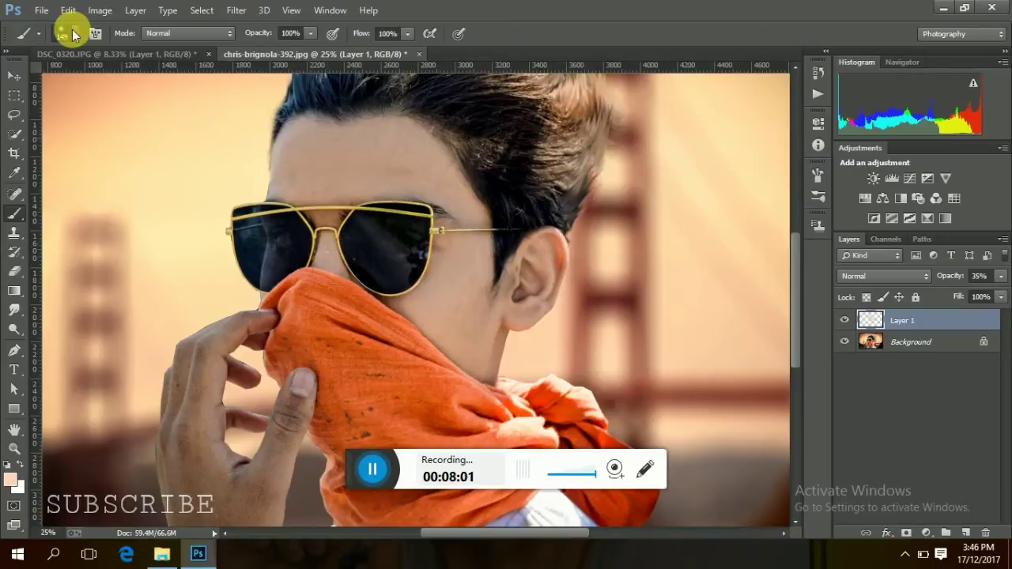
{"action": "left_click_drag", "start_coordinate": [124, 74], "coordinate": [119, 74]}
{"action": "mouse_move", "coordinate": [283, 210]}
{"action": "left_mouse_down"}
{"action": "mouse_move", "coordinate": [345, 229]}
{"action": "mouse_move", "coordinate": [328, 214]}
{"action": "mouse_move", "coordinate": [429, 293]}
{"action": "mouse_move", "coordinate": [403, 308]}
{"action": "mouse_move", "coordinate": [443, 332]}
{"action": "left_mouse_up"}
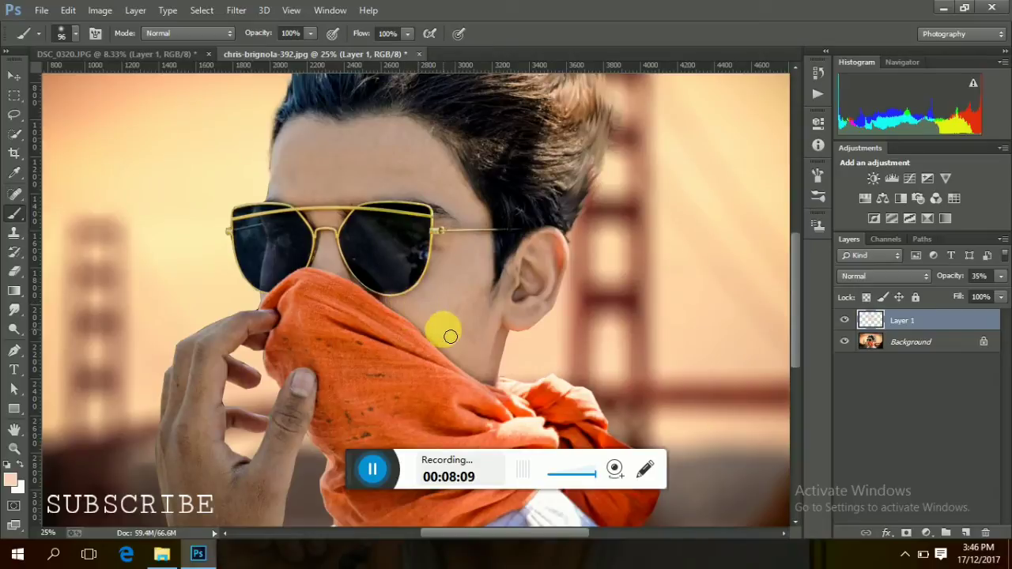
{"action": "left_click_drag", "start_coordinate": [797, 287], "coordinate": [799, 341]}
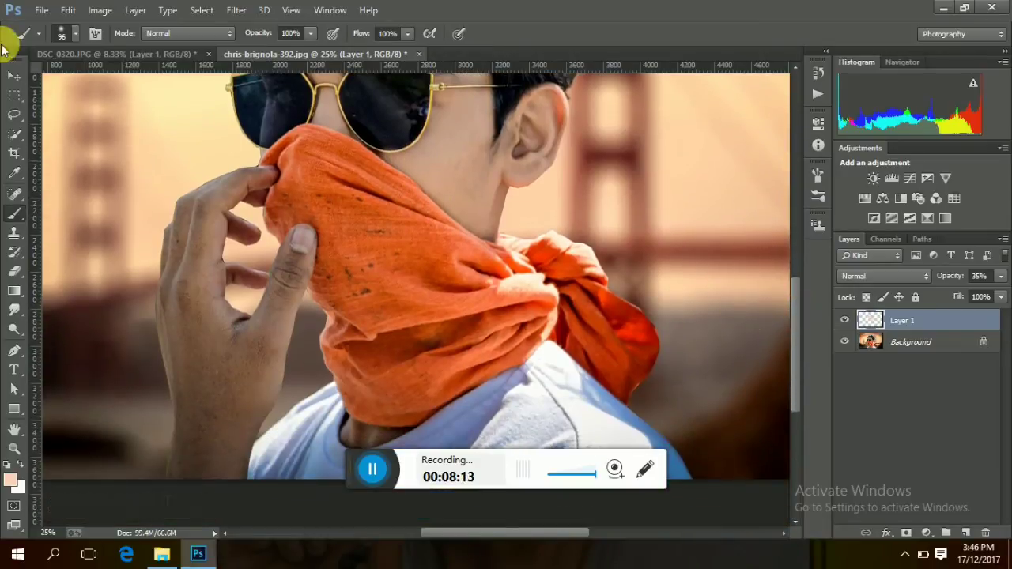
- Even out the wrist with a 149 px skin-tone brush
{"action": "left_click", "coordinate": [75, 34]}
{"action": "left_click_drag", "start_coordinate": [136, 84], "coordinate": [143, 83]}
{"action": "left_click", "coordinate": [214, 377]}
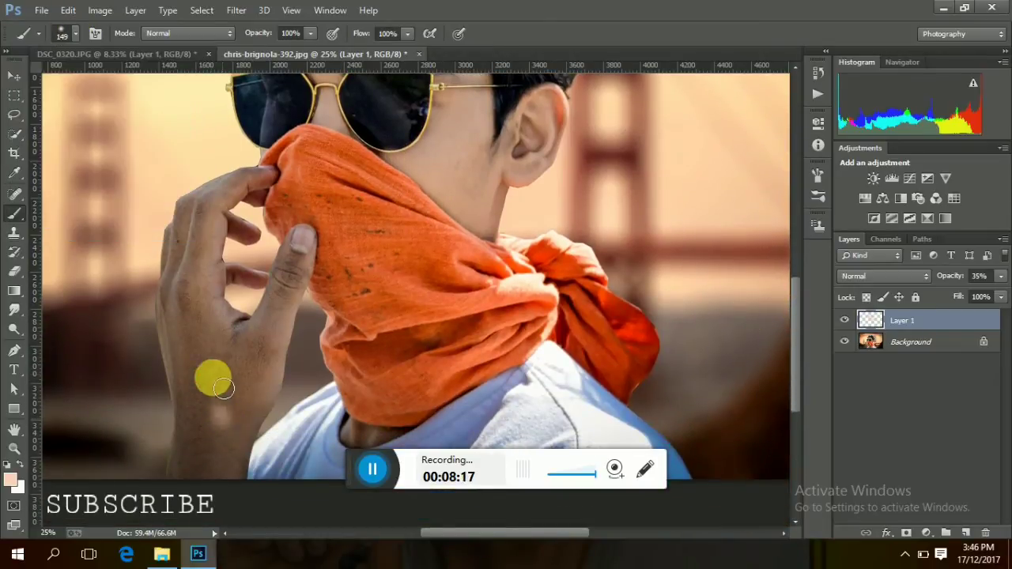
{"action": "mouse_move", "coordinate": [194, 480]}
{"action": "left_mouse_down"}
{"action": "mouse_move", "coordinate": [235, 461]}
{"action": "mouse_move", "coordinate": [181, 470]}
{"action": "mouse_move", "coordinate": [238, 431]}
{"action": "mouse_move", "coordinate": [233, 463]}
{"action": "mouse_move", "coordinate": [276, 317]}
{"action": "mouse_move", "coordinate": [301, 294]}
{"action": "mouse_move", "coordinate": [294, 262]}
{"action": "mouse_move", "coordinate": [244, 373]}
{"action": "mouse_move", "coordinate": [226, 380]}
{"action": "mouse_move", "coordinate": [219, 319]}
{"action": "mouse_move", "coordinate": [196, 350]}
{"action": "mouse_move", "coordinate": [191, 391]}
{"action": "mouse_move", "coordinate": [209, 371]}
{"action": "mouse_move", "coordinate": [204, 425]}
{"action": "left_mouse_up"}
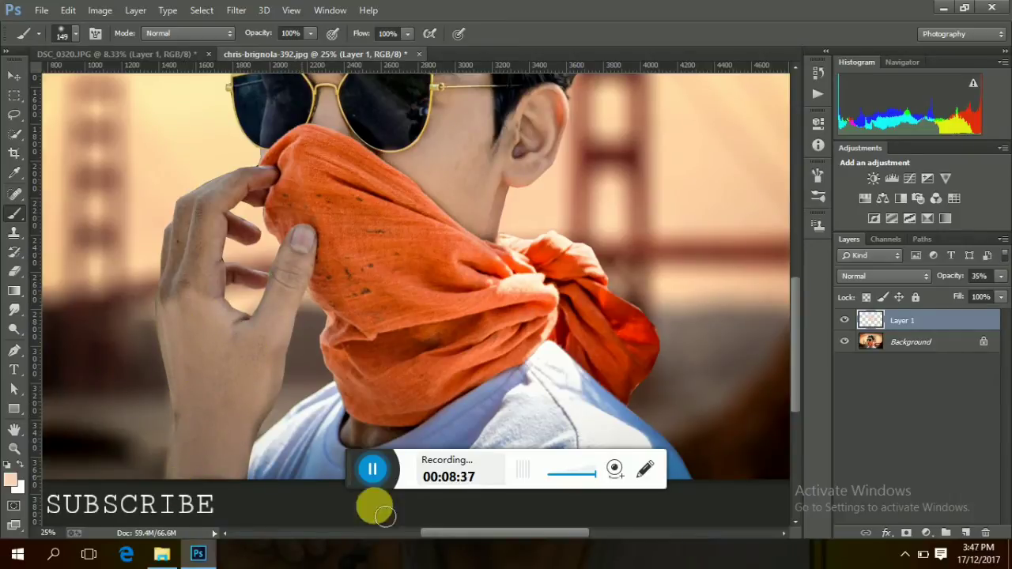
- Compare before and after, flatten the image, and duplicate Background as Layer 1
{"action": "key", "text": "ctrl+minus"}
{"action": "key", "text": "ctrl+minus"}
{"action": "key", "text": "ctrl+minus"}
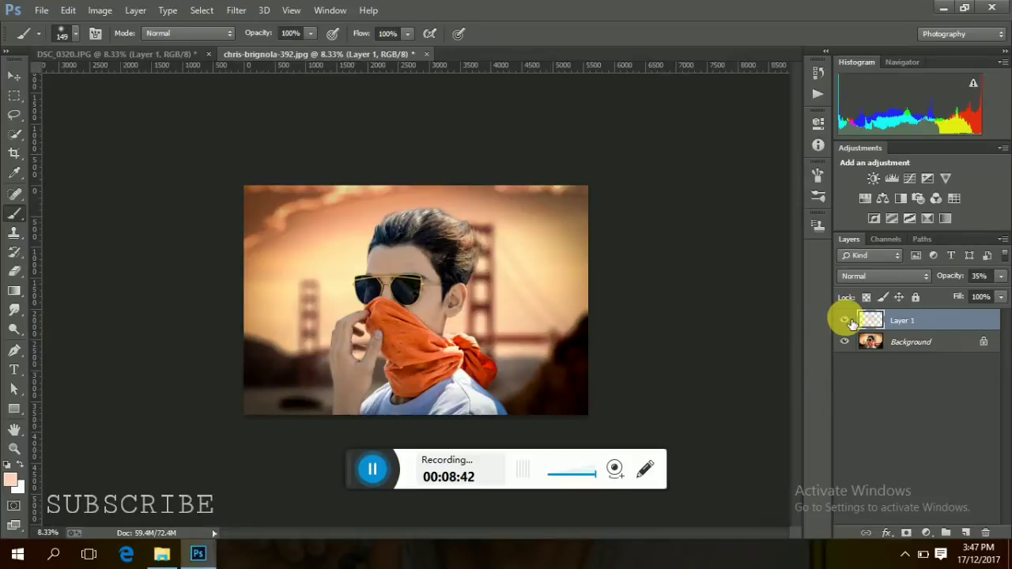
{"action": "left_click", "coordinate": [844, 320]}
{"action": "left_click", "coordinate": [844, 321]}
{"action": "left_click", "coordinate": [1000, 276]}
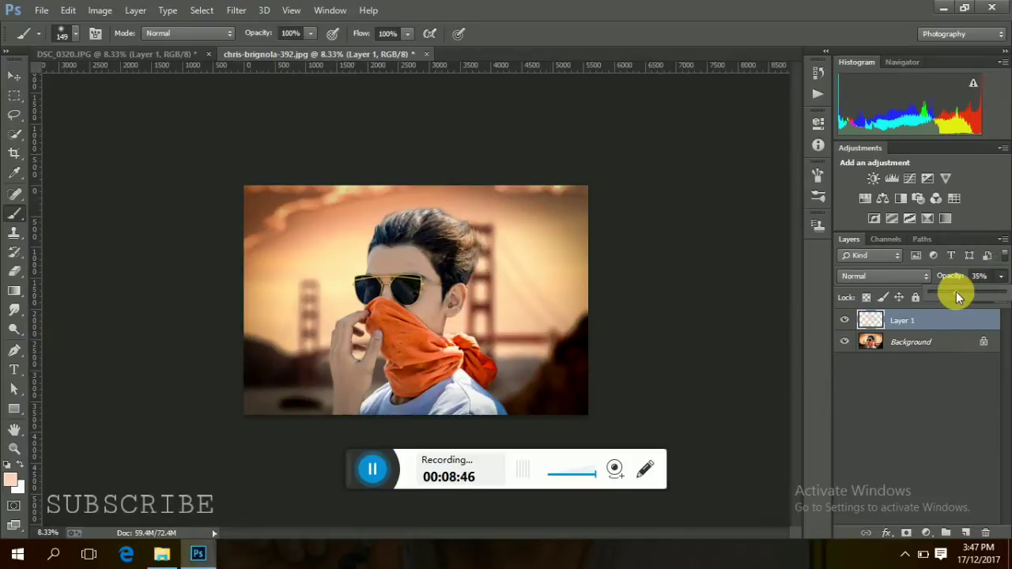
{"action": "right_click", "coordinate": [938, 321]}
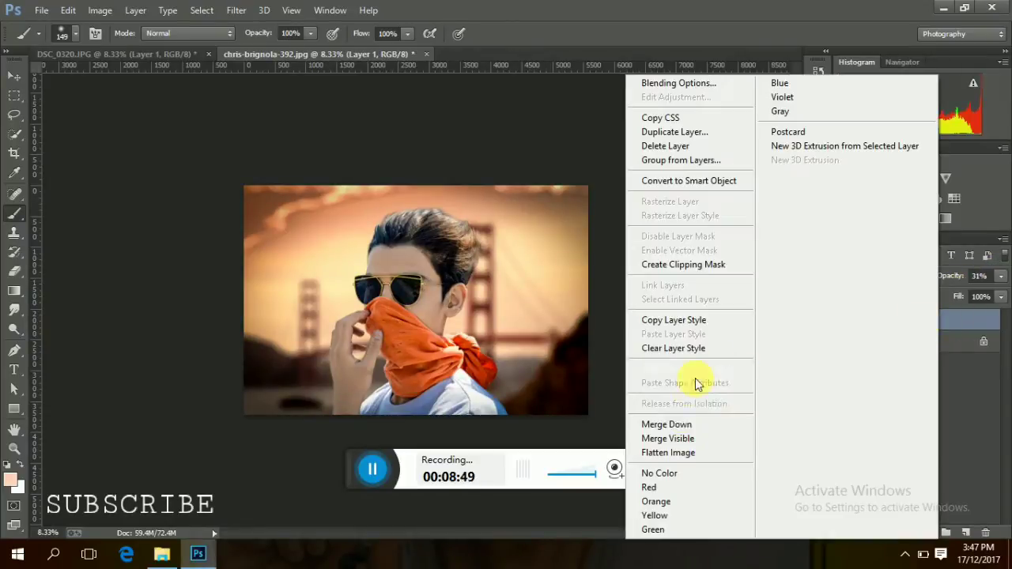
{"action": "left_click", "coordinate": [691, 451]}
{"action": "key", "text": "ctrl+j"}
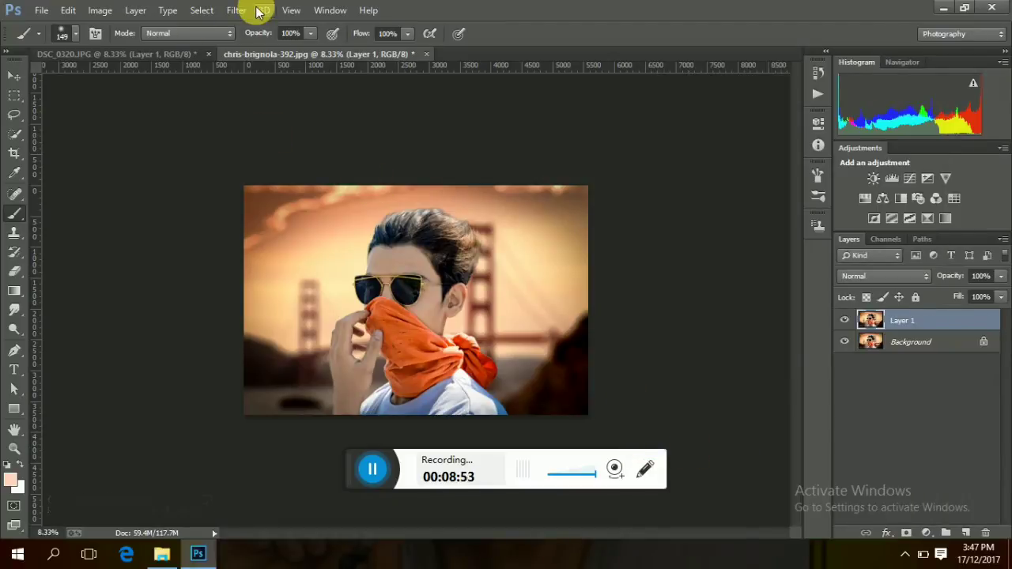
- Apply a Surface Blur with a 29-pixel radius to Layer 1
{"action": "left_click", "coordinate": [240, 11]}
{"action": "left_click", "coordinate": [478, 377]}
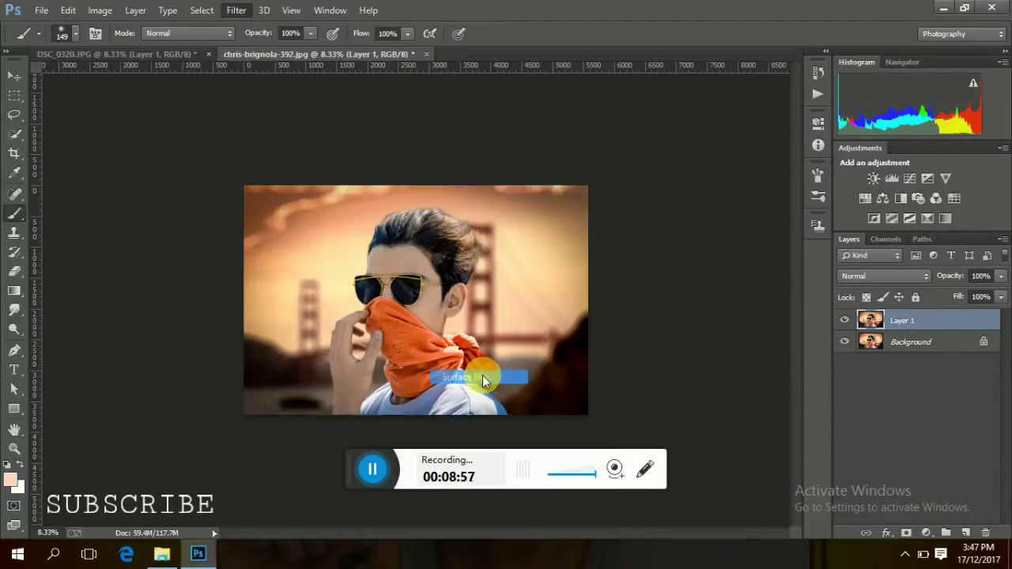
{"action": "scroll", "coordinate": [490, 262], "scroll_direction": "up", "scroll_amount": 2}
{"action": "scroll", "coordinate": [481, 253], "scroll_direction": "up", "scroll_amount": 1}
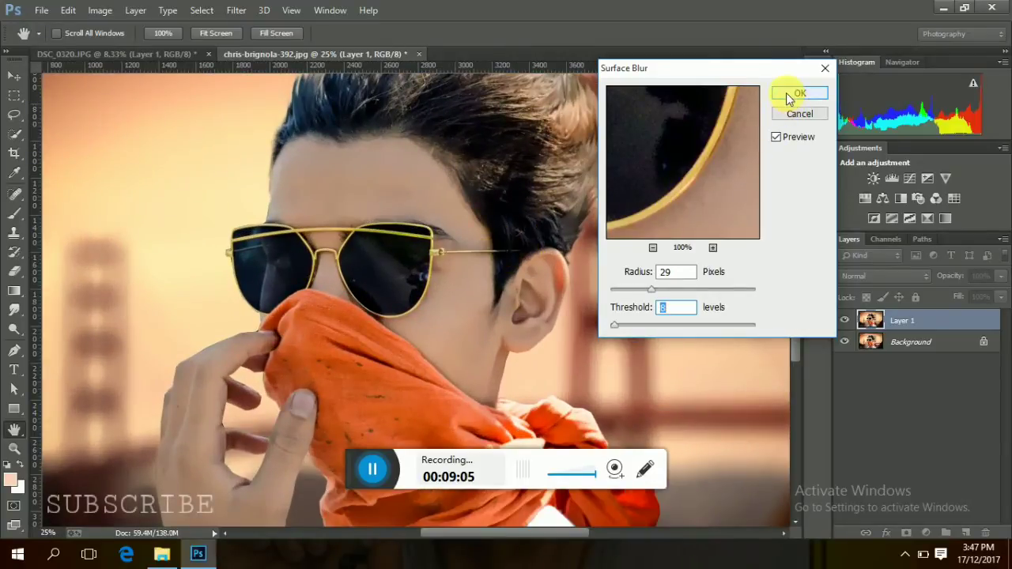
{"action": "left_click", "coordinate": [799, 93]}
{"action": "key", "text": "b"}
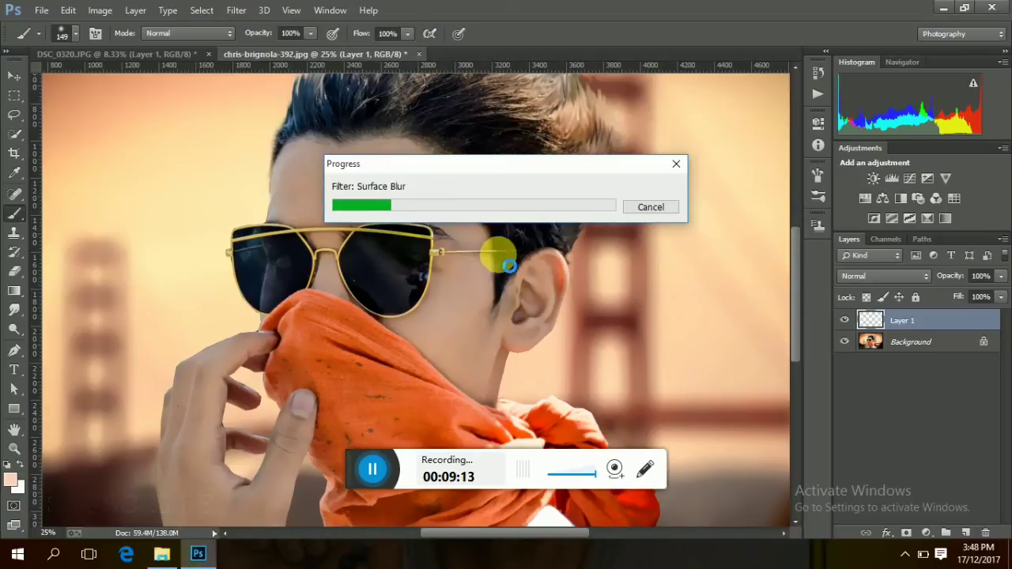
{"action": "scroll", "coordinate": [749, 388], "scroll_direction": "down", "scroll_amount": 5}
{"action": "left_click_drag", "start_coordinate": [789, 415], "coordinate": [795, 328]}
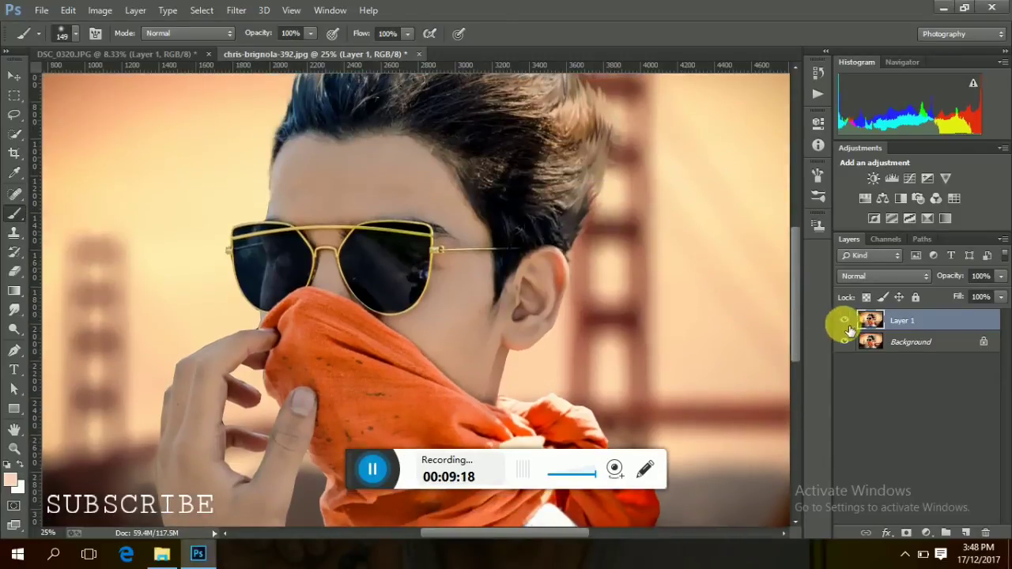
- Flatten the blurred layer into Background and duplicate it as a new Layer 1
{"action": "right_click", "coordinate": [950, 320]}
{"action": "left_click", "coordinate": [673, 452]}
{"action": "key", "text": "ctrl+minus"}
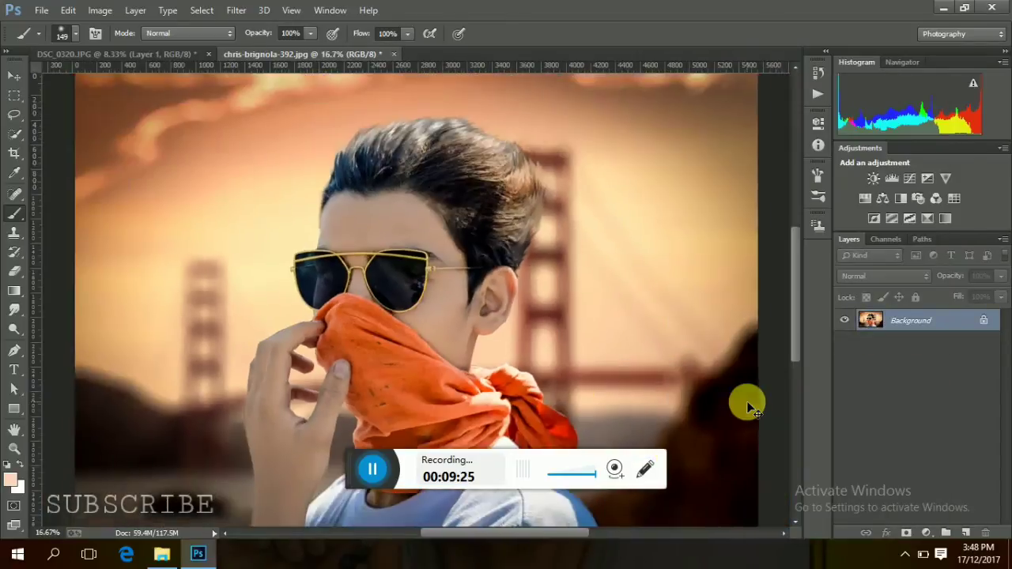
{"action": "key", "text": "ctrl+minus"}
{"action": "key", "text": "ctrl+minus"}
{"action": "key", "text": "ctrl+plus"}
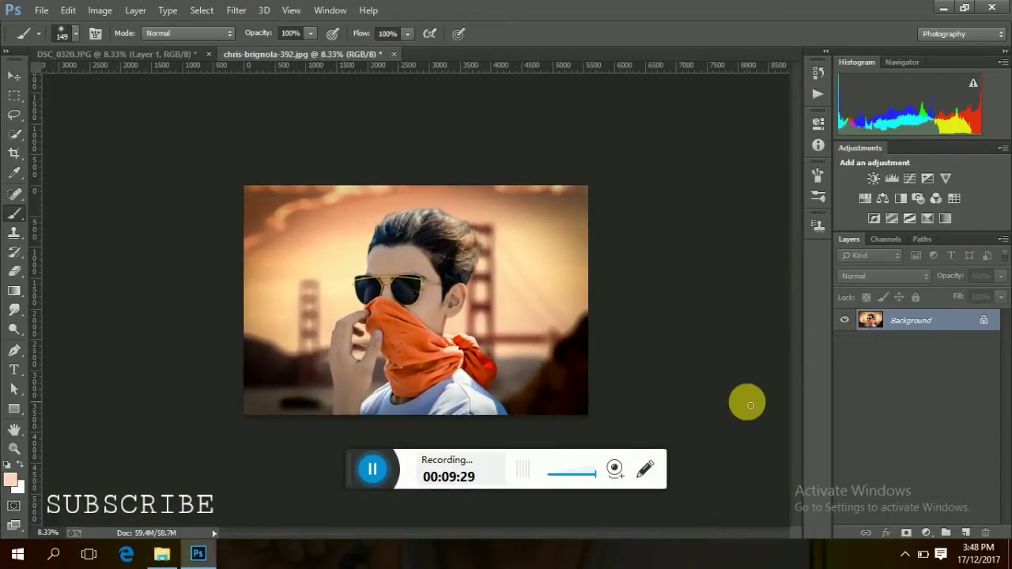
{"action": "key", "text": "ctrl+j"}
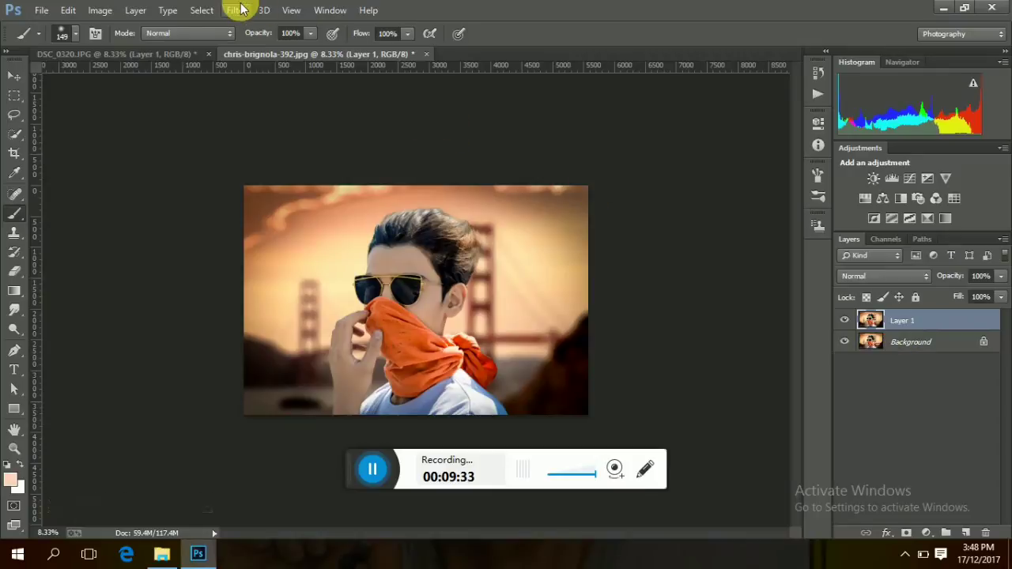
- Camera Raw: Temperature +6, Blacks -17, more Vibrance, HSL Luminance Oranges; then flatten
{"action": "left_click", "coordinate": [240, 10]}
{"action": "left_click", "coordinate": [290, 96]}
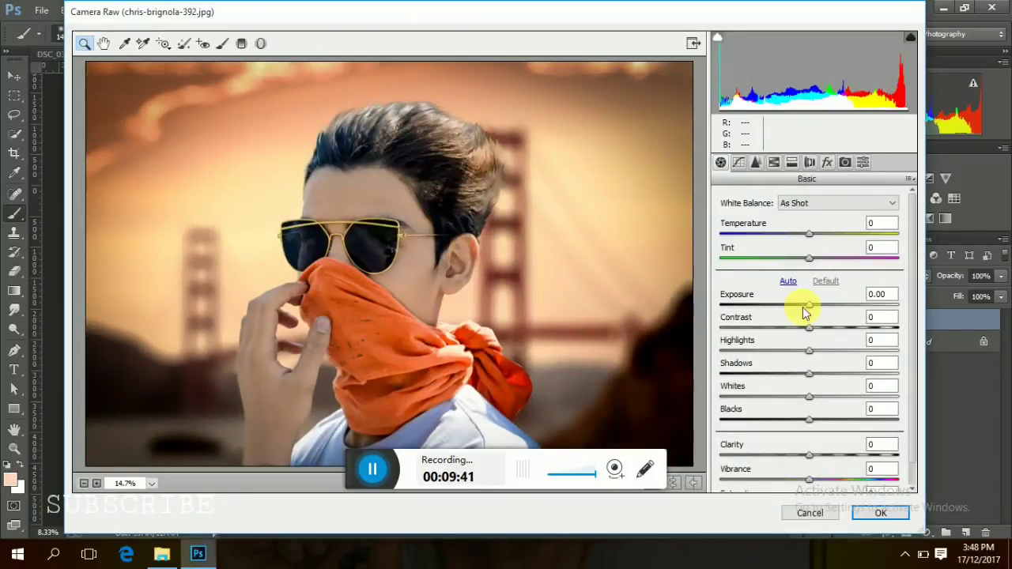
{"action": "left_click_drag", "start_coordinate": [809, 237], "coordinate": [816, 238]}
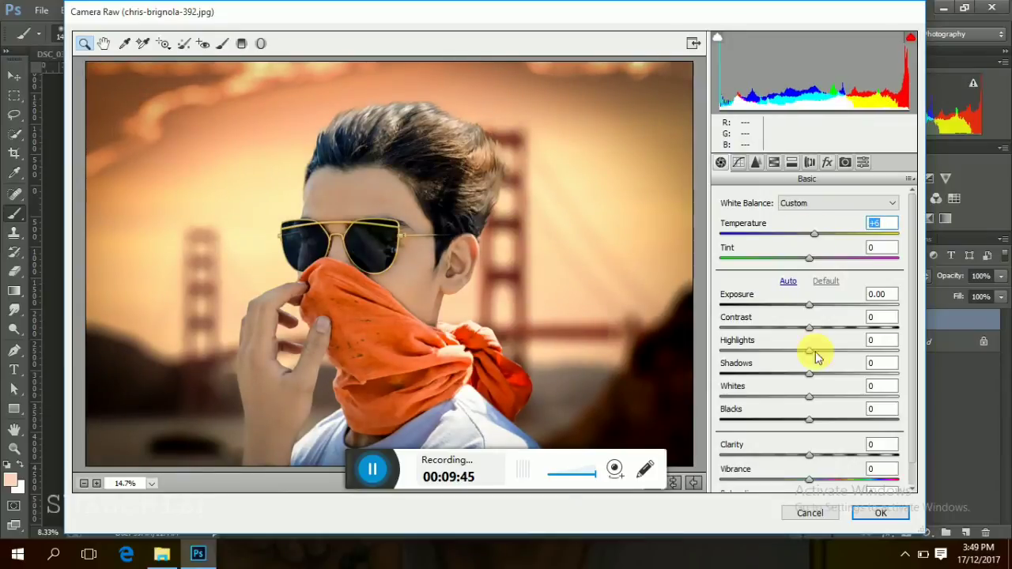
{"action": "left_click_drag", "start_coordinate": [806, 425], "coordinate": [787, 424]}
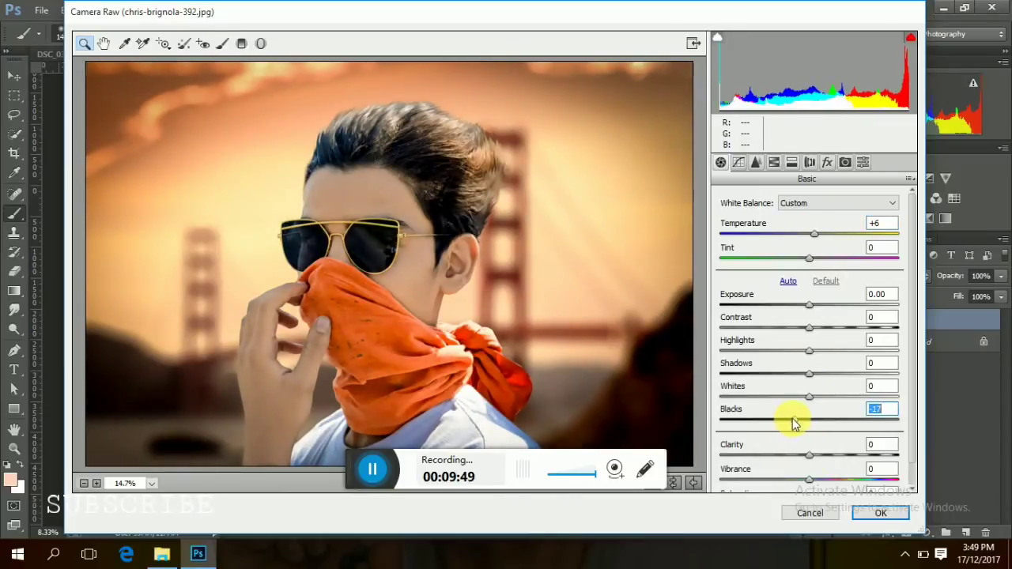
{"action": "mouse_move", "coordinate": [811, 484]}
{"action": "left_mouse_down"}
{"action": "mouse_move", "coordinate": [834, 476]}
{"action": "mouse_move", "coordinate": [824, 451]}
{"action": "left_mouse_up"}
{"action": "left_click", "coordinate": [810, 163]}
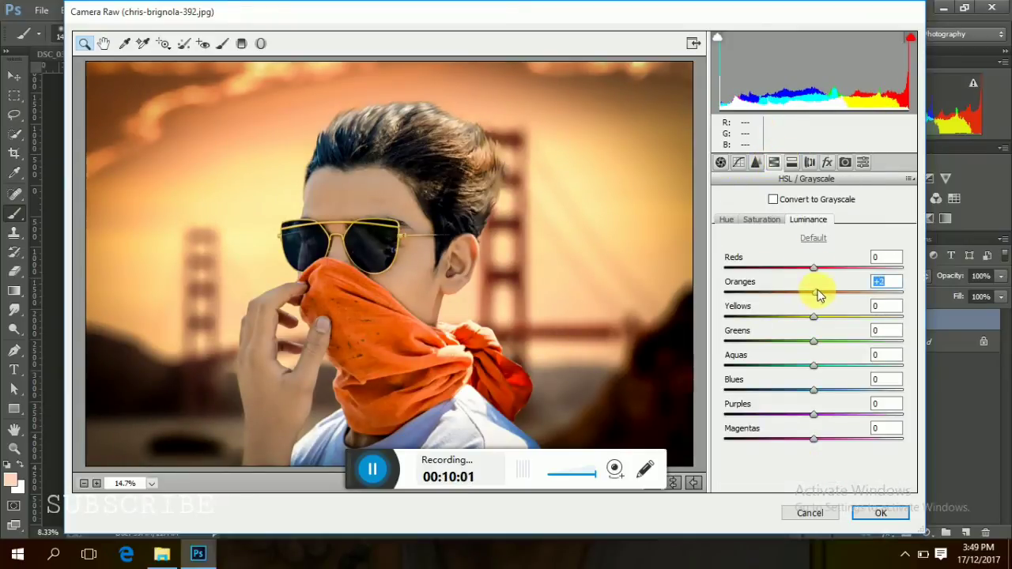
{"action": "left_click", "coordinate": [864, 509]}
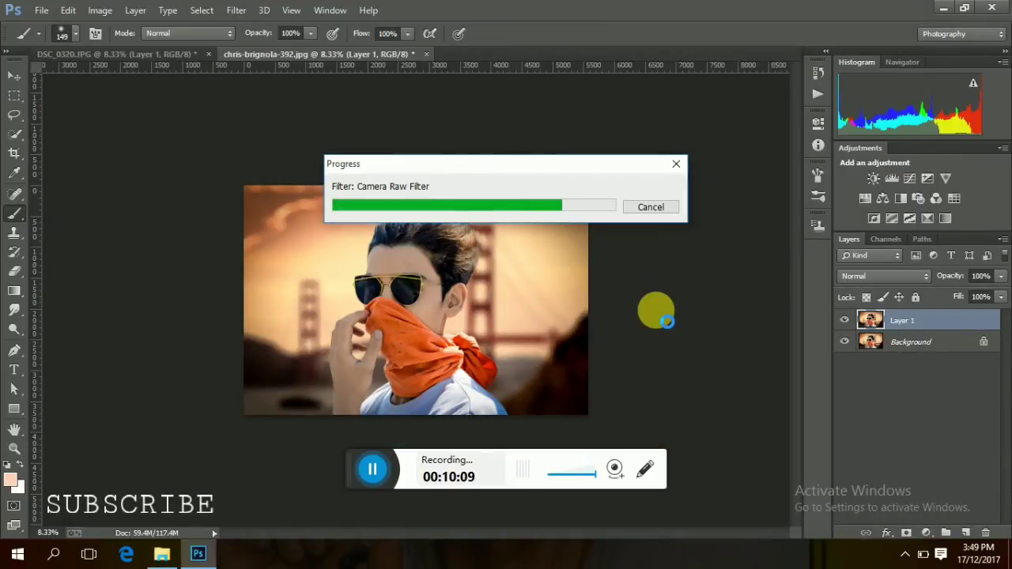
{"action": "right_click", "coordinate": [928, 321]}
{"action": "left_click", "coordinate": [693, 452]}
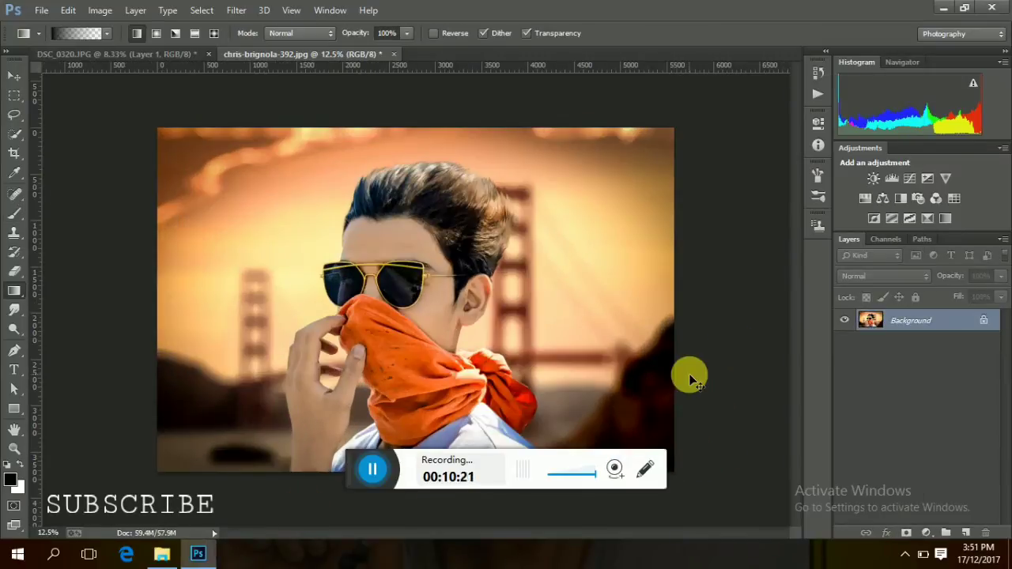
- Duplicate Background and merge in a Selective Color adjustment (Blacks +9, Reds black -15)
{"action": "key", "text": "ctrl+minus"}
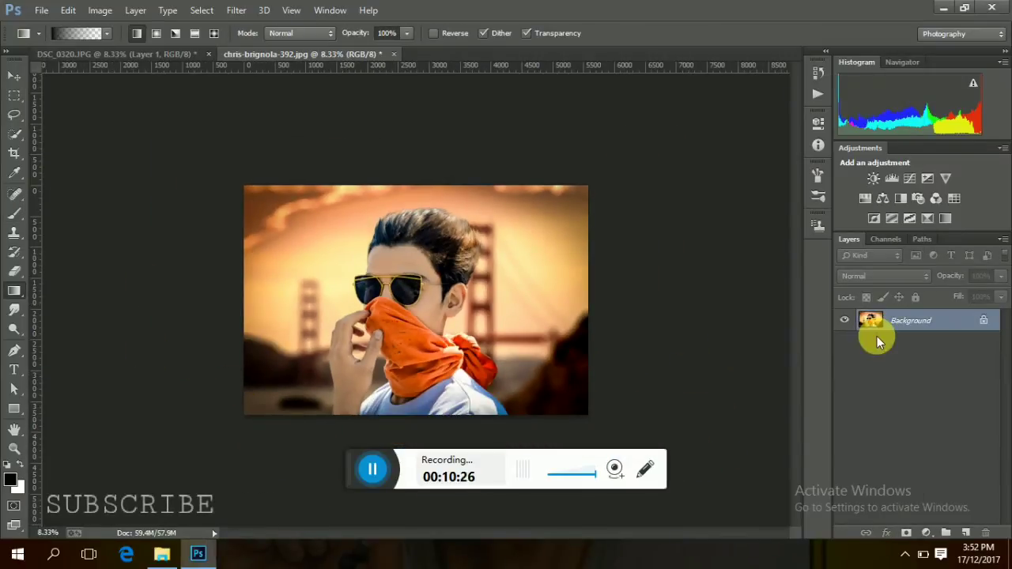
{"action": "key", "text": "ctrl+j"}
{"action": "left_click", "coordinate": [925, 533]}
{"action": "left_click", "coordinate": [909, 519]}
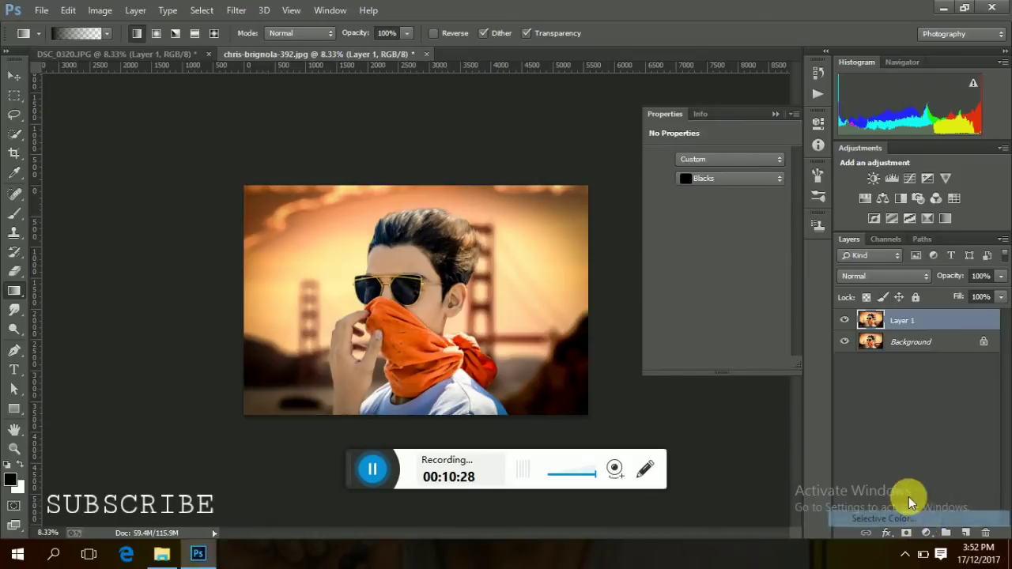
{"action": "left_click", "coordinate": [706, 178]}
{"action": "left_click", "coordinate": [705, 194]}
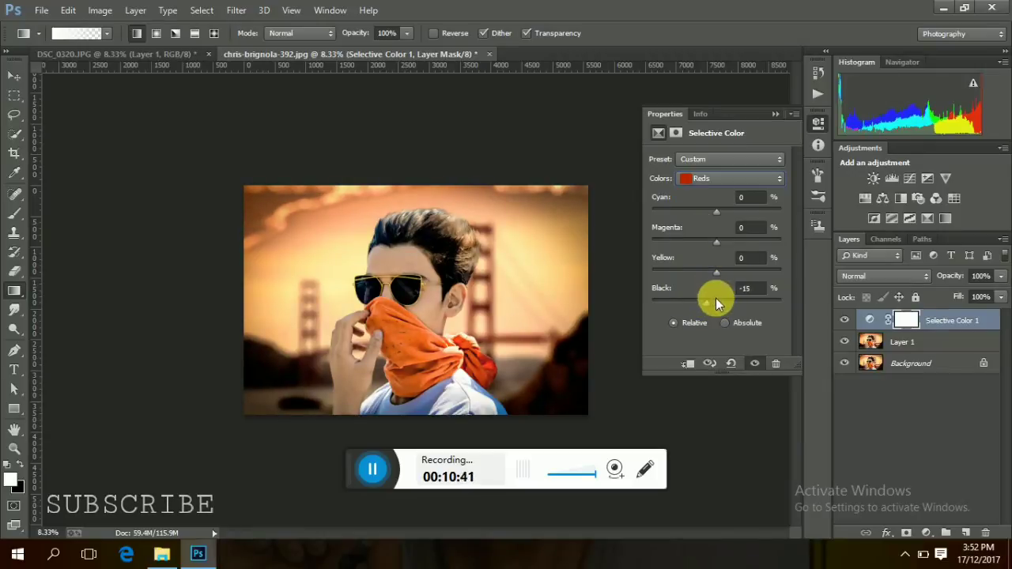
{"action": "left_click", "coordinate": [775, 114]}
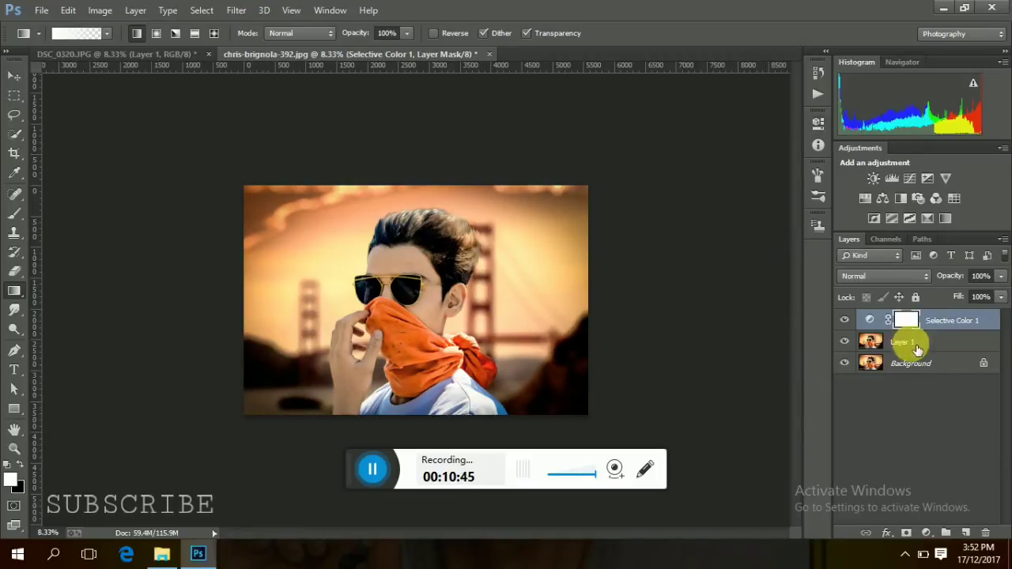
{"action": "right_click", "coordinate": [937, 321]}
{"action": "left_click", "coordinate": [701, 452]}
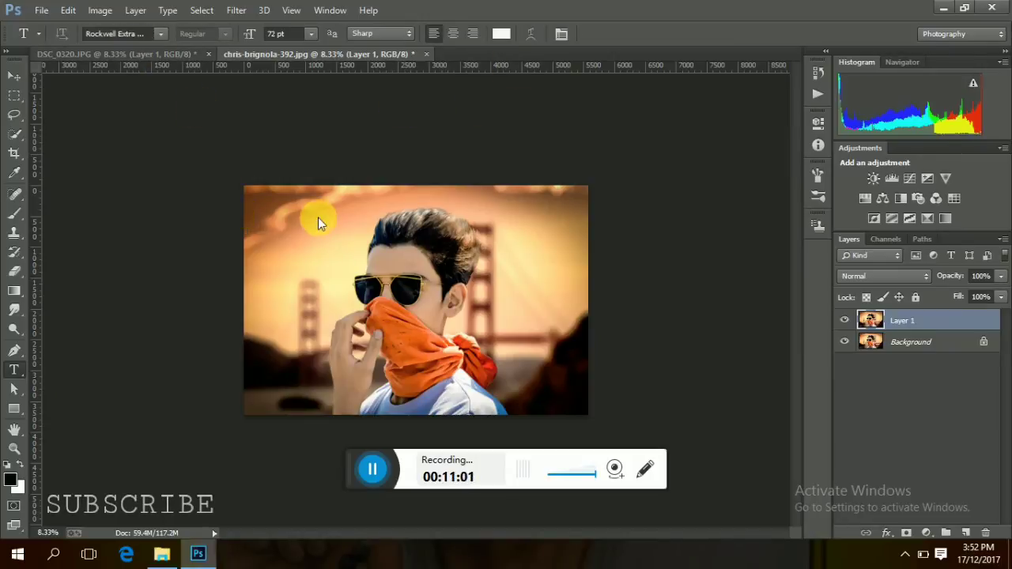
- Set a near-black text colour and type 'BHAGWA' on the photo's left side
{"action": "left_click", "coordinate": [500, 33]}
{"action": "left_click", "coordinate": [393, 320]}
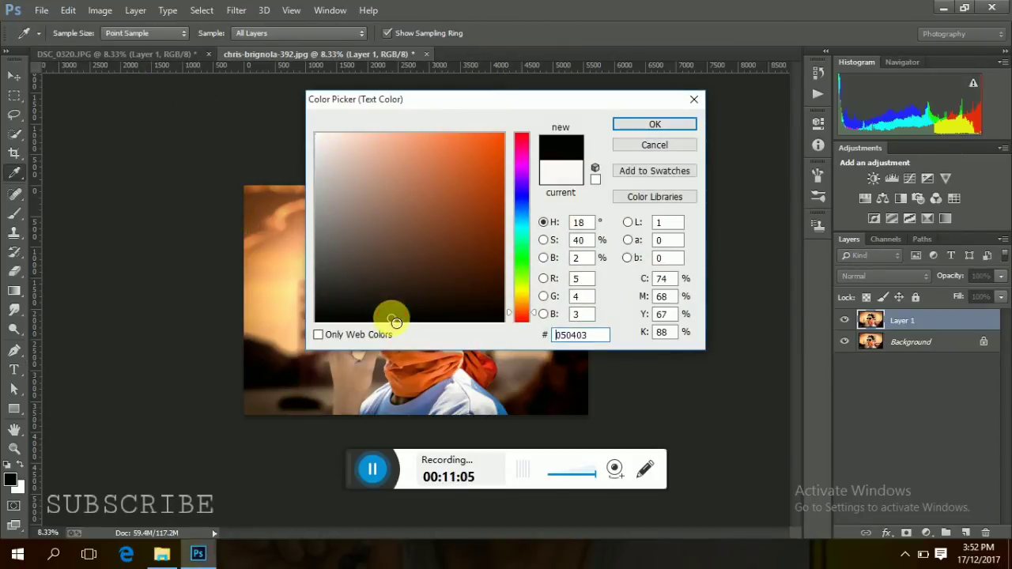
{"action": "left_click", "coordinate": [649, 128]}
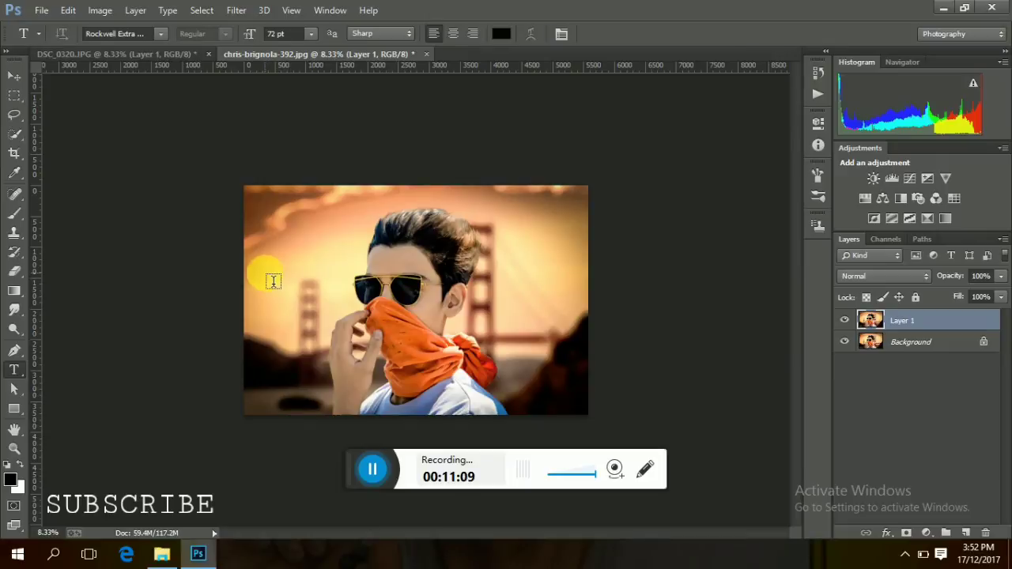
{"action": "left_click", "coordinate": [269, 279]}
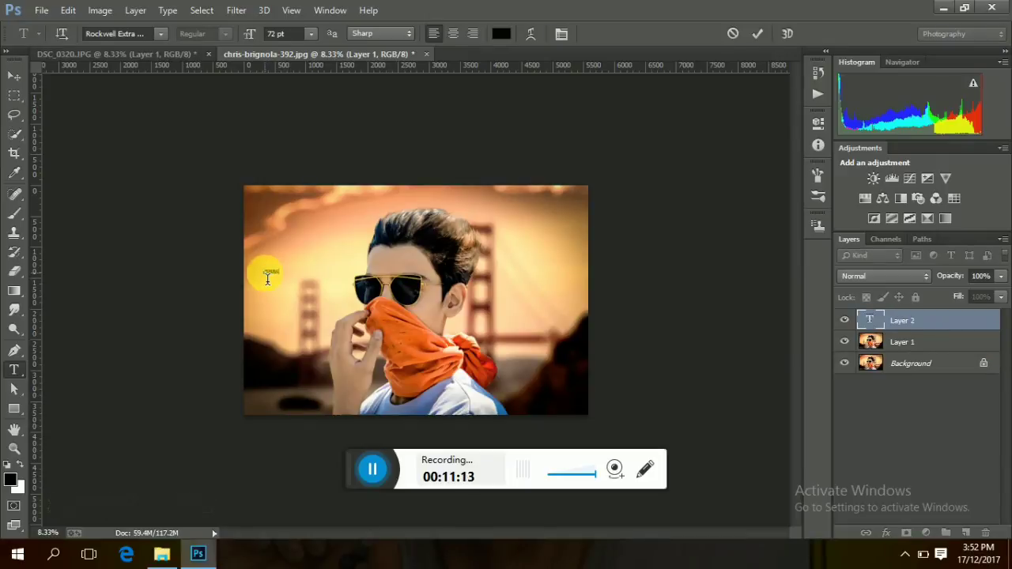
{"action": "left_click", "coordinate": [758, 34]}
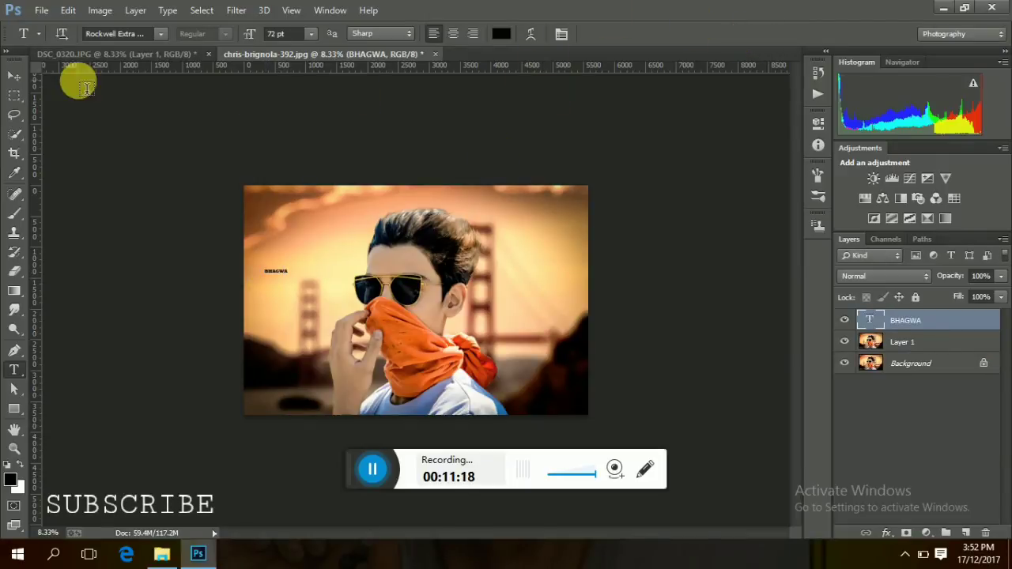
{"action": "left_click", "coordinate": [15, 77]}
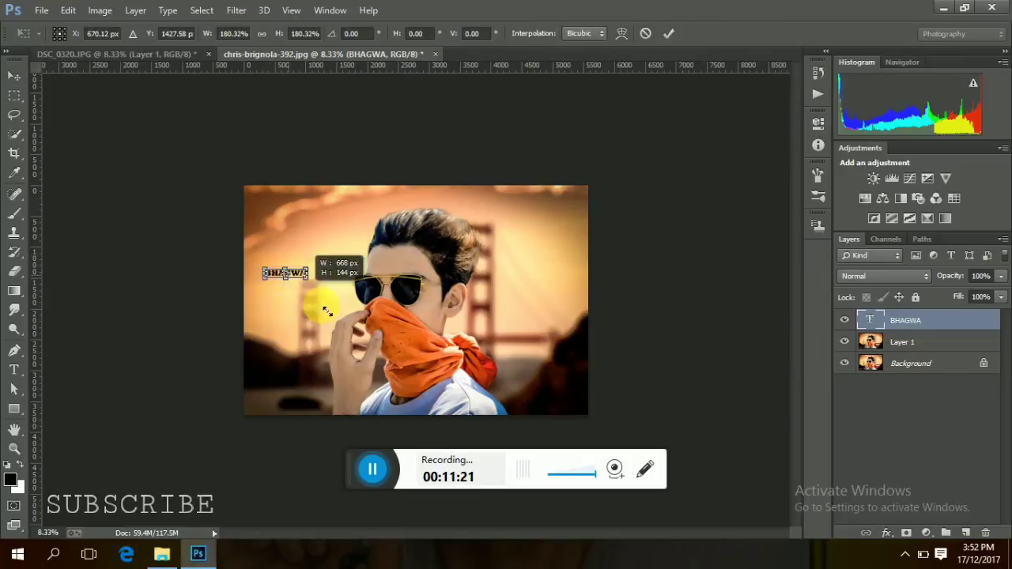
- Enlarge the BHAGWA text and position it at the photo's upper left
{"action": "mouse_move", "coordinate": [295, 280]}
{"action": "left_mouse_down"}
{"action": "mouse_move", "coordinate": [360, 288]}
{"action": "mouse_move", "coordinate": [323, 260]}
{"action": "mouse_move", "coordinate": [558, 253]}
{"action": "left_mouse_up"}
{"action": "left_click", "coordinate": [668, 33]}
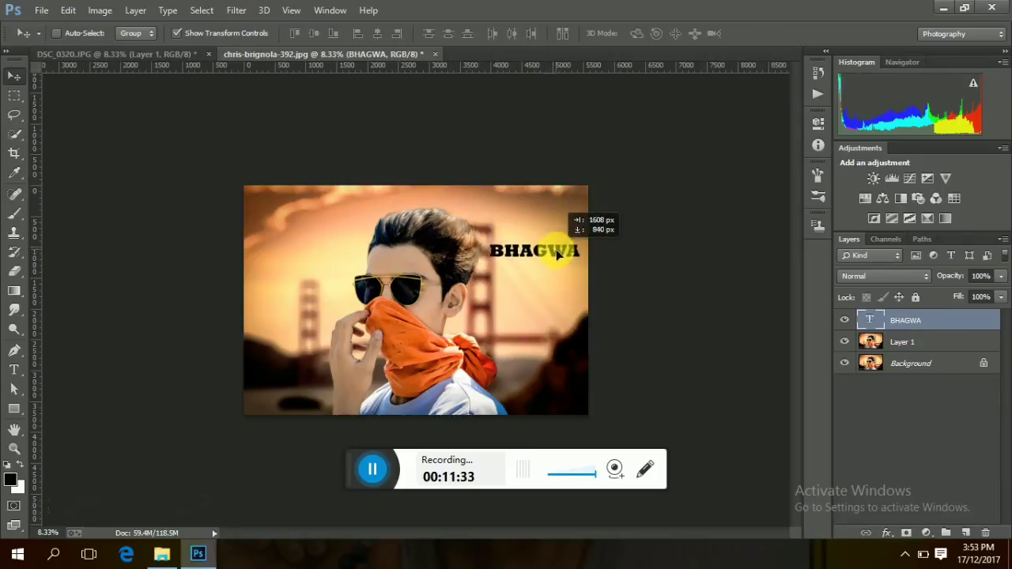
{"action": "mouse_move", "coordinate": [557, 253]}
{"action": "left_mouse_down"}
{"action": "mouse_move", "coordinate": [320, 263]}
{"action": "mouse_move", "coordinate": [329, 262]}
{"action": "left_mouse_up"}
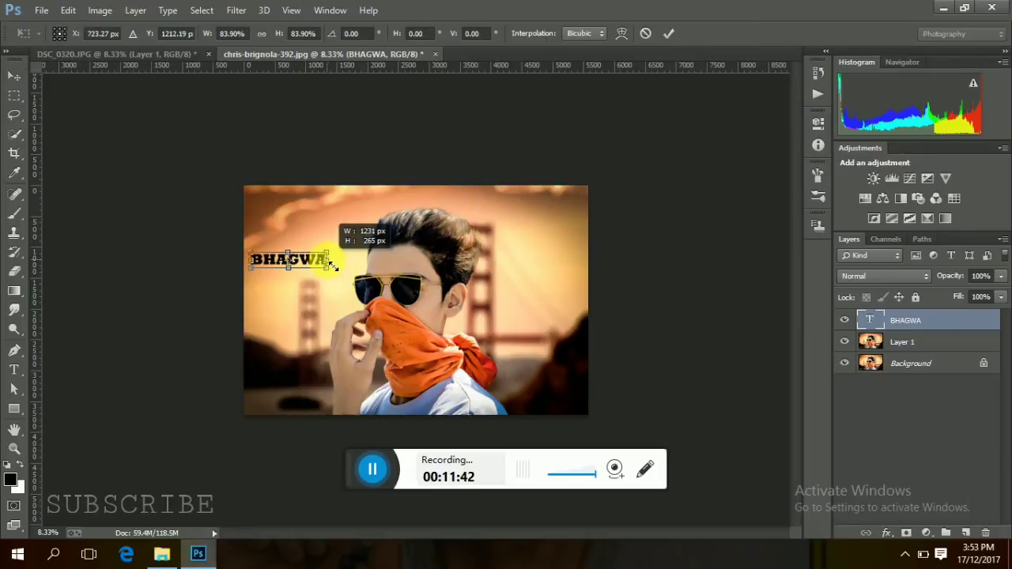
{"action": "left_click", "coordinate": [668, 33]}
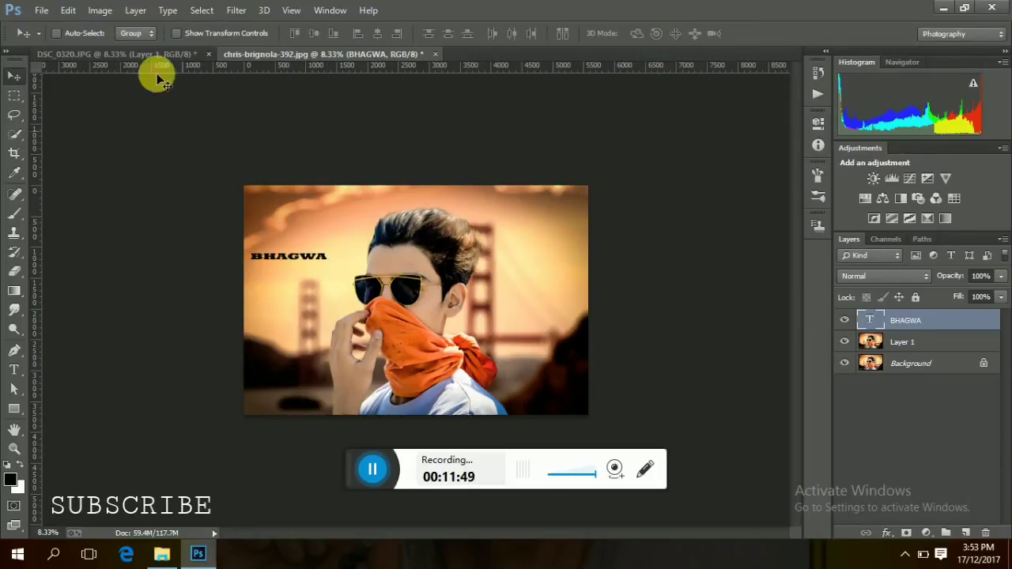
{"action": "key", "text": "ctrl+t"}
{"action": "key", "text": "Down"}
{"action": "key", "text": "Down"}
{"action": "key", "text": "Down"}
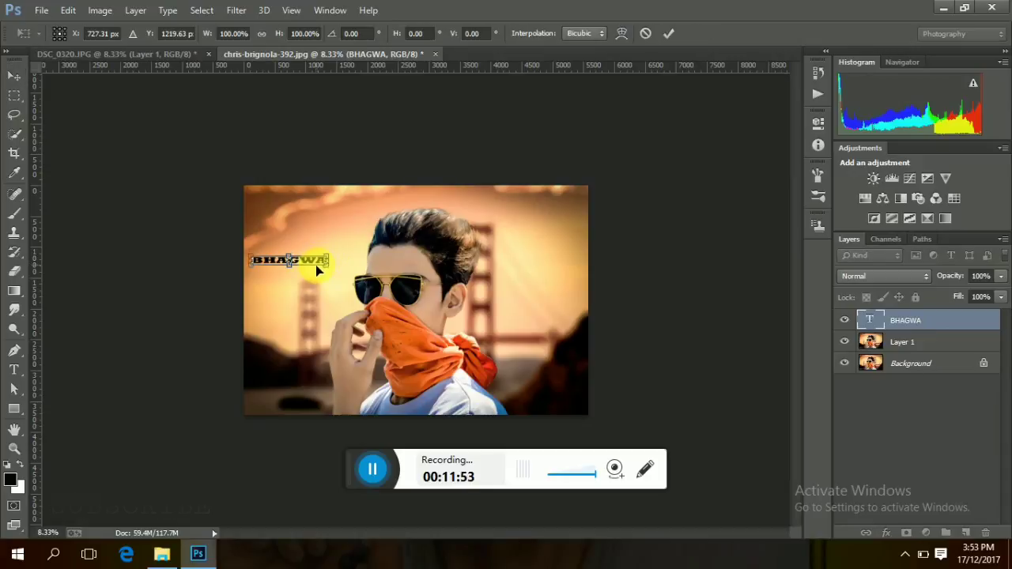
{"action": "left_click", "coordinate": [668, 33]}
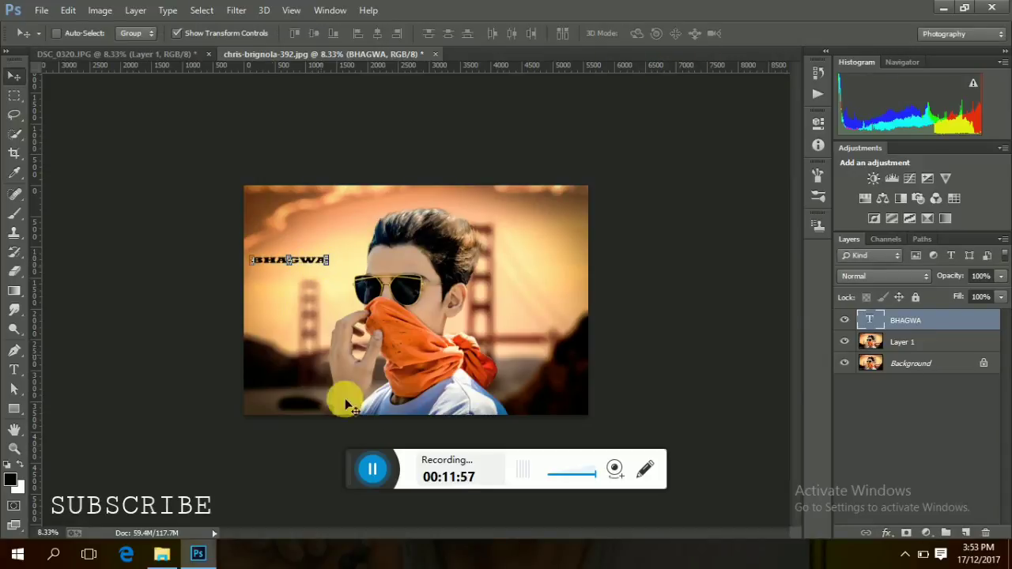
- Set the text layer opacity to 78% and flatten the image to one layer
{"action": "key", "text": "7"}
{"action": "key", "text": "8"}
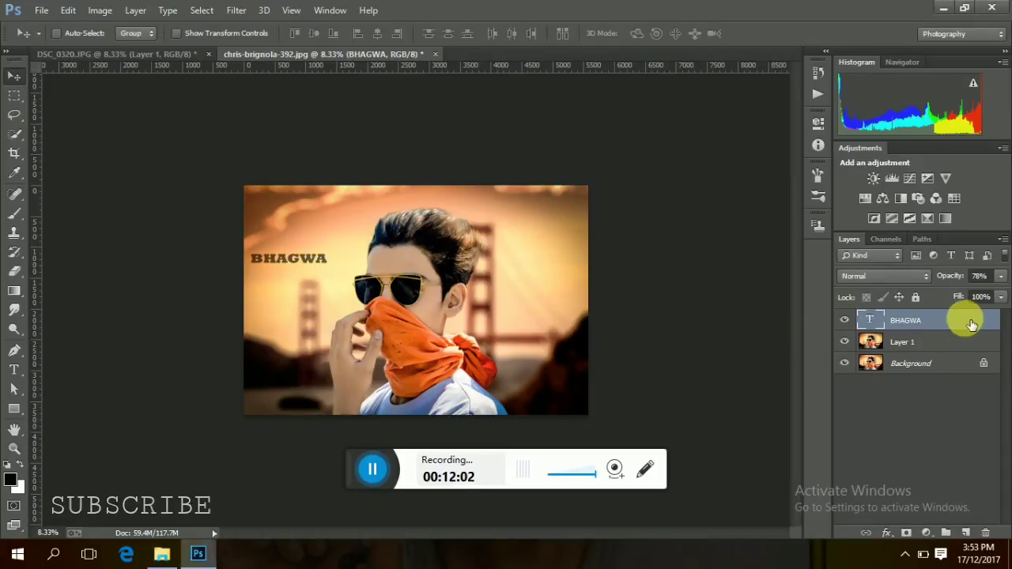
{"action": "right_click", "coordinate": [968, 319]}
{"action": "left_click", "coordinate": [984, 463]}
{"action": "right_click", "coordinate": [872, 332]}
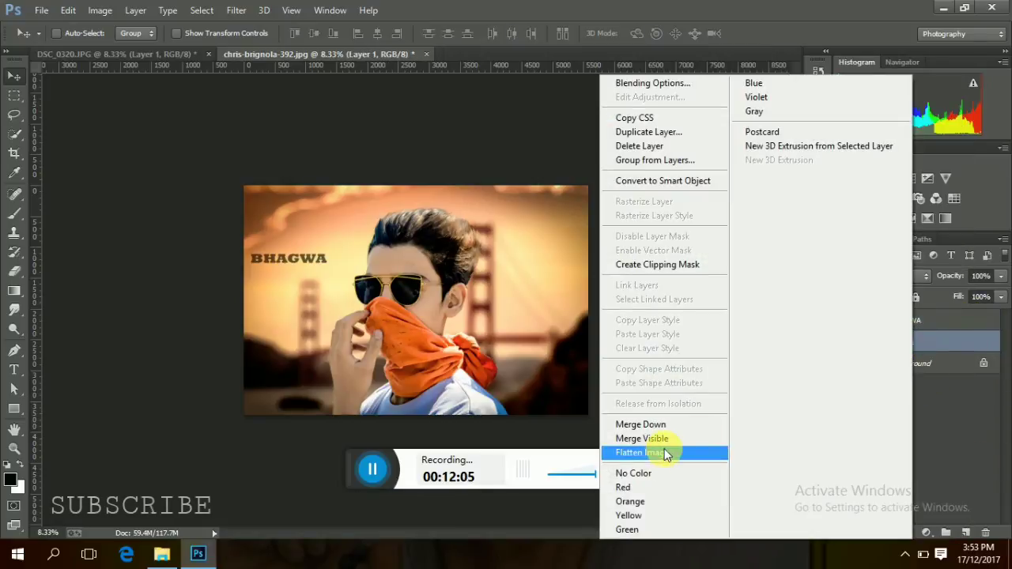
{"action": "left_click", "coordinate": [664, 449]}
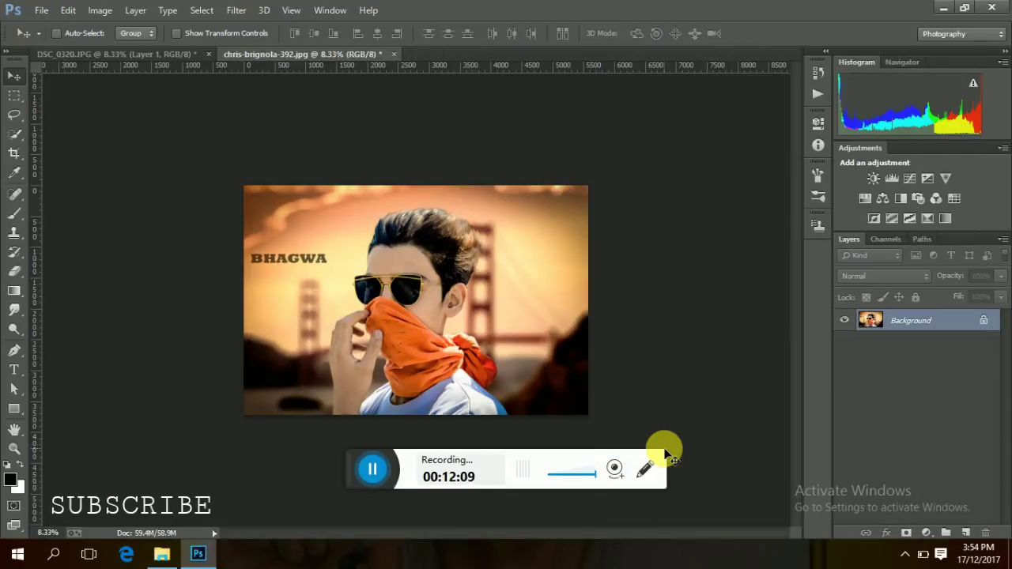